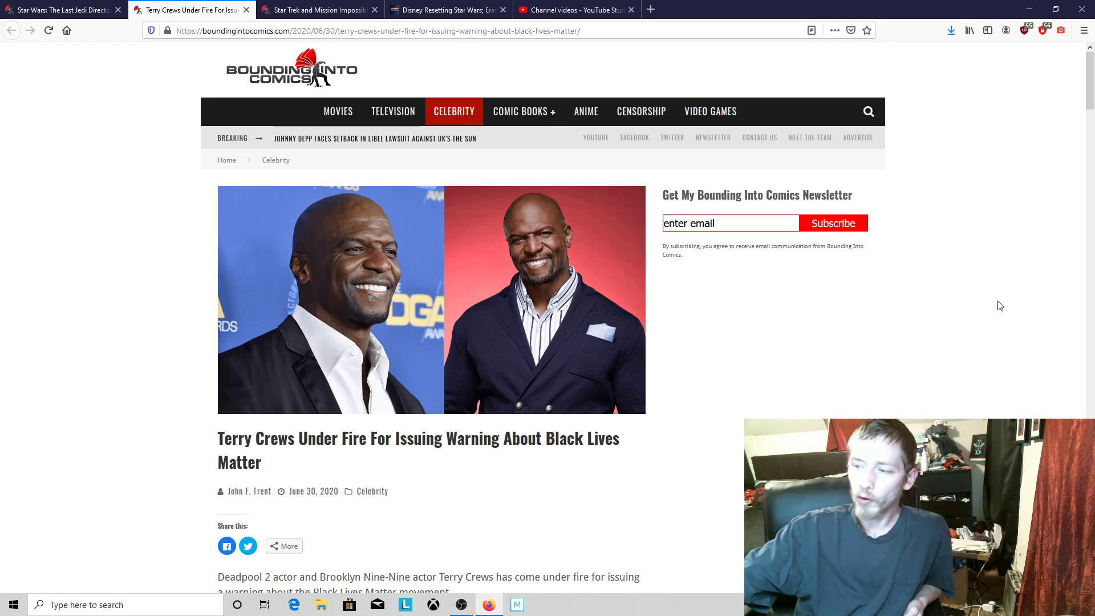
scroll(999, 305, "down", 2)
scroll(999, 305, "down", 3)
scroll(999, 305, "down", 2)
scroll(999, 305, "down", 1)
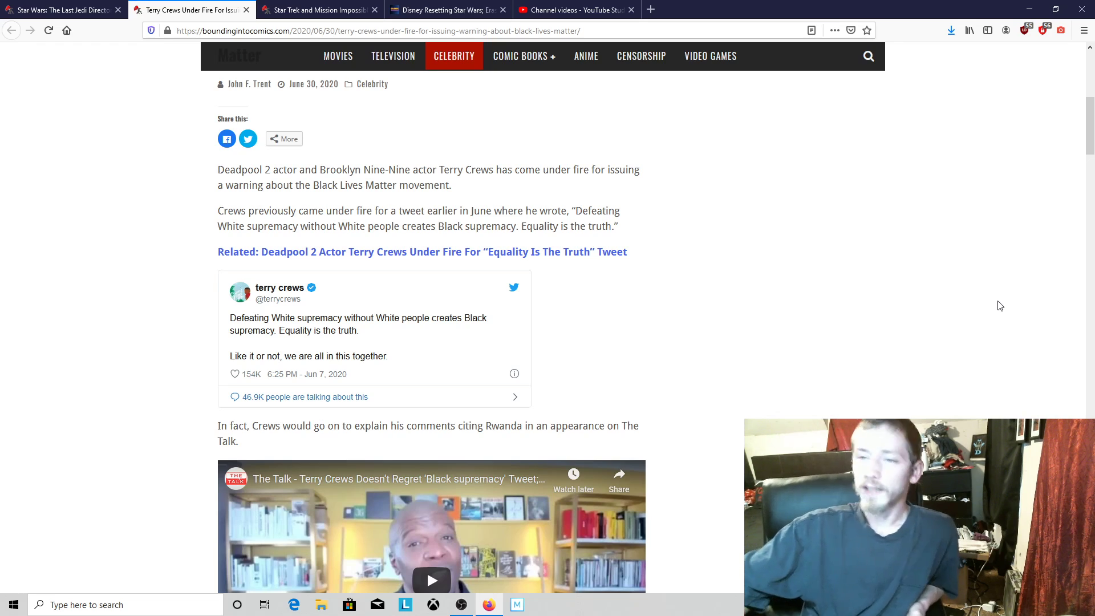
scroll(999, 305, "down", 1)
scroll(999, 305, "down", 2)
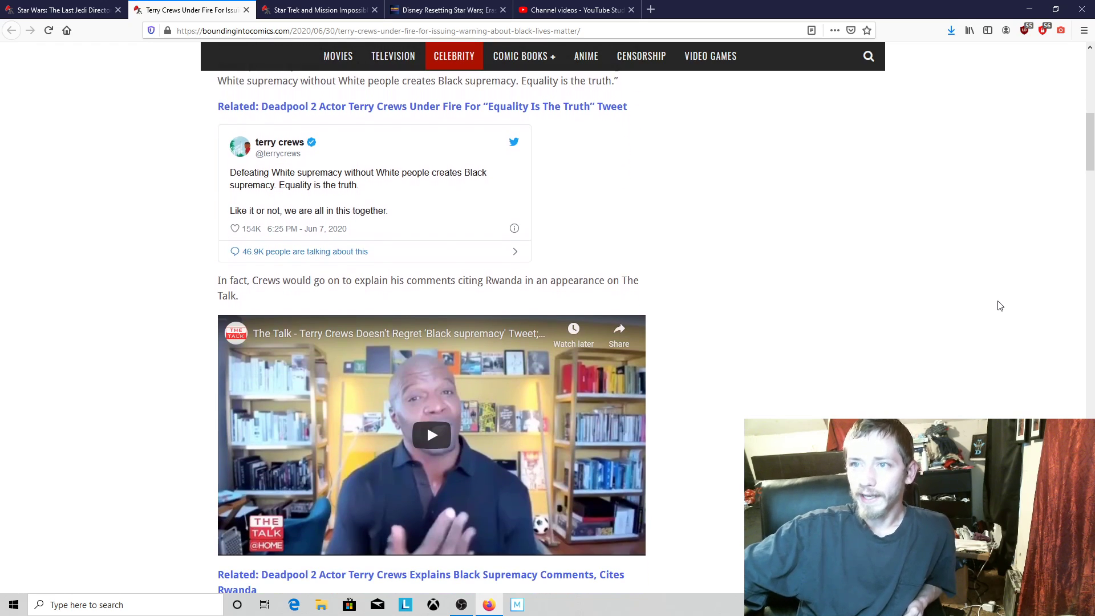
scroll(999, 305, "down", 2)
scroll(998, 305, "down", 2)
scroll(999, 305, "down", 2)
scroll(999, 306, "down", 1)
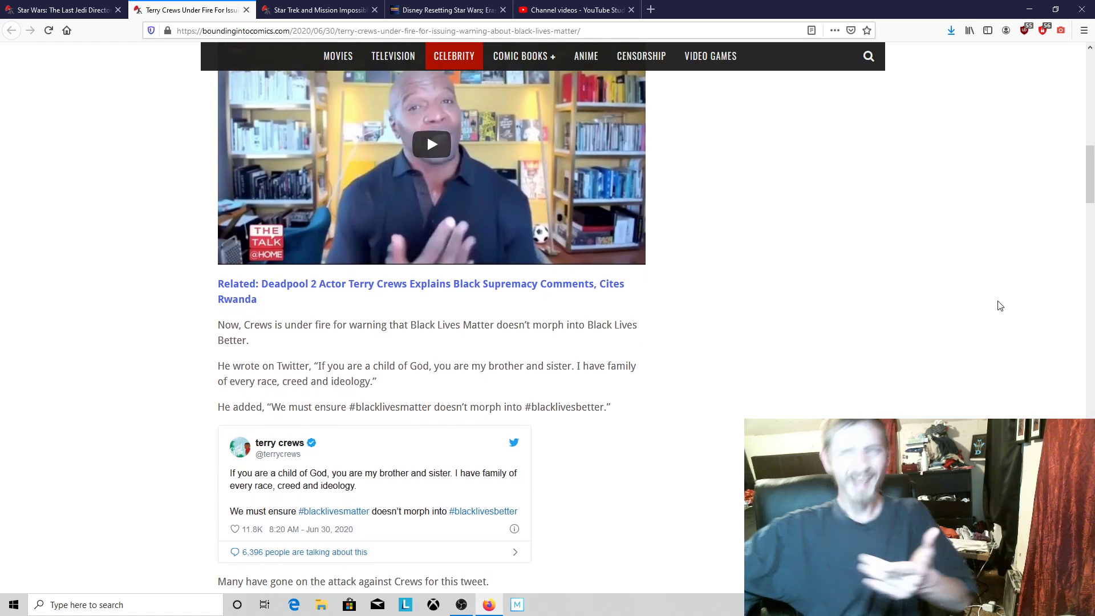
scroll(999, 306, "down", 1)
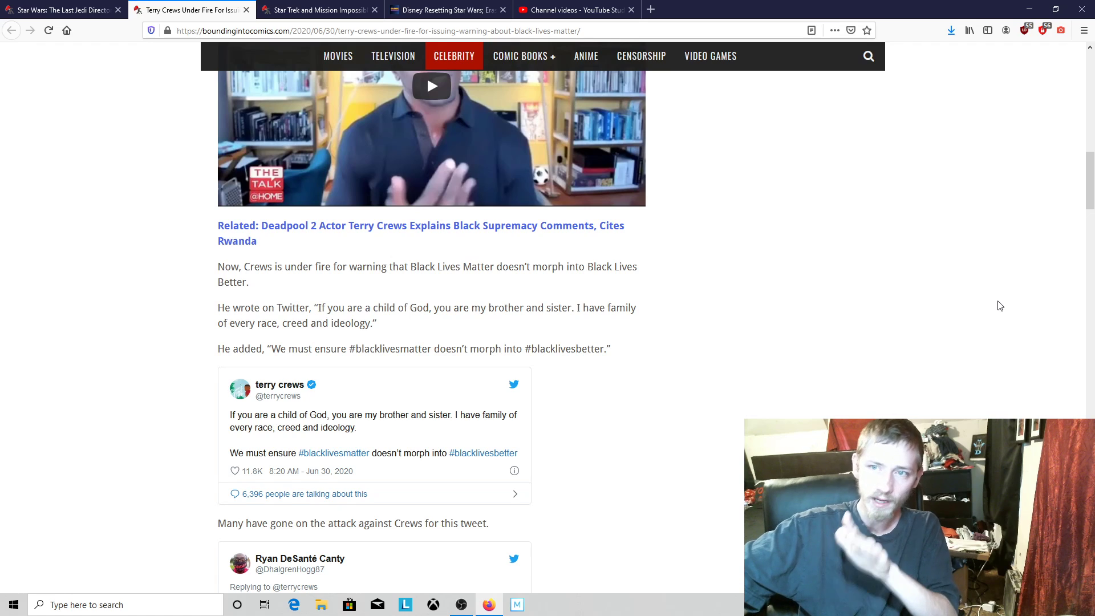
scroll(999, 305, "down", 2)
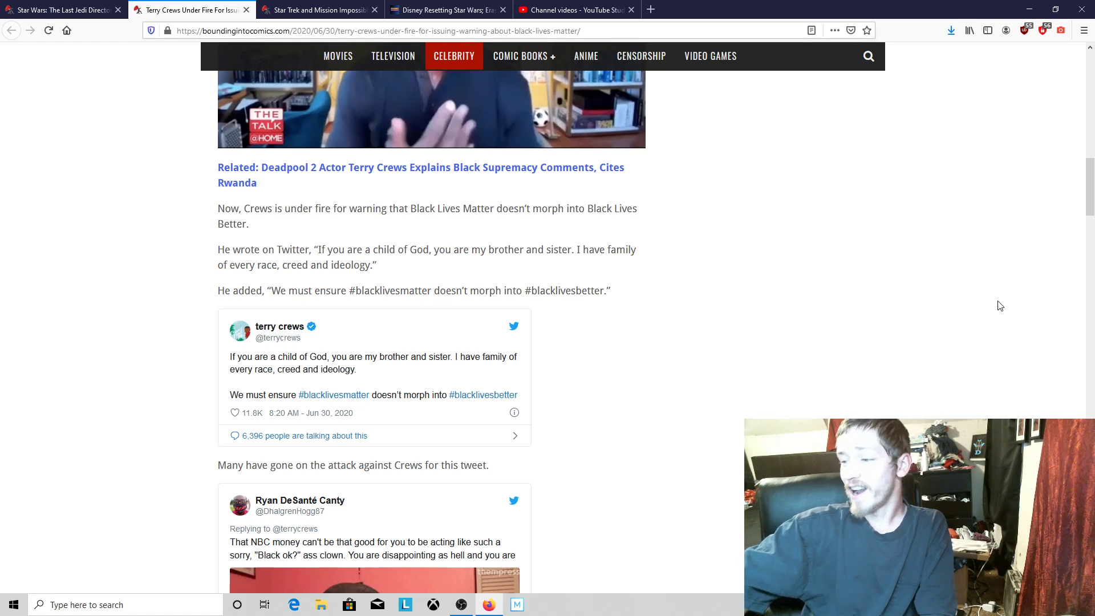
scroll(998, 306, "down", 1)
scroll(999, 306, "down", 1)
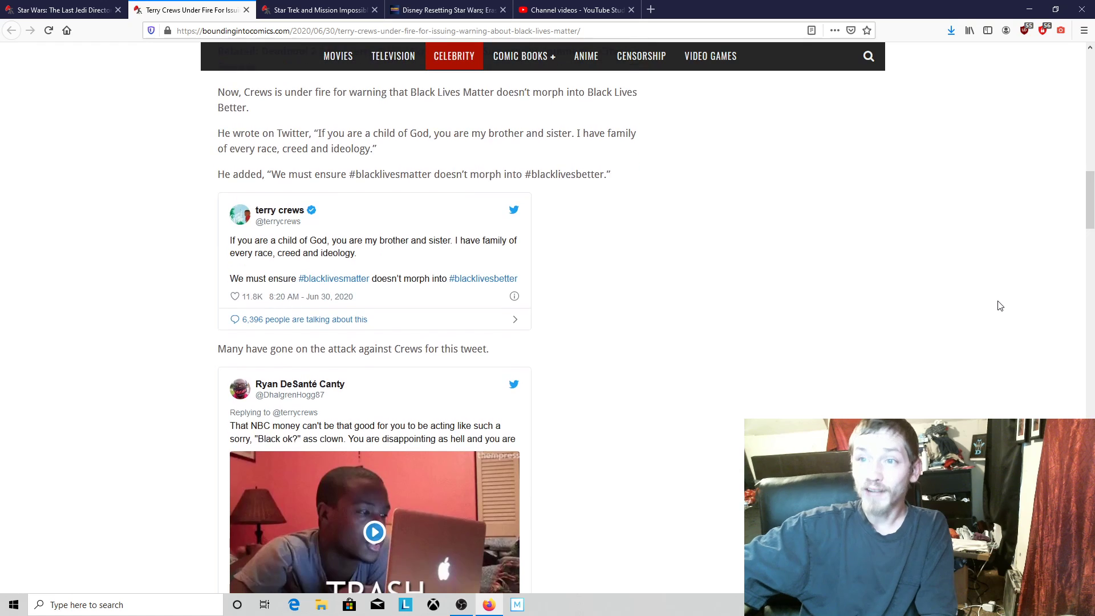
scroll(999, 305, "down", 1)
scroll(999, 306, "down", 1)
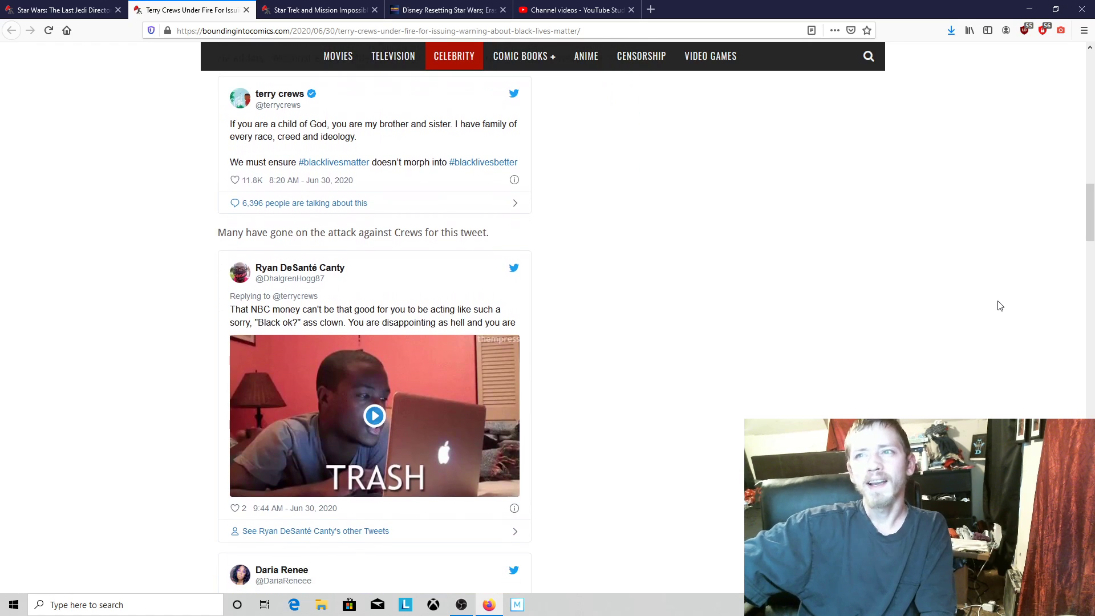
scroll(999, 305, "down", 1)
scroll(999, 306, "down", 1)
scroll(998, 306, "down", 1)
scroll(999, 306, "down", 1)
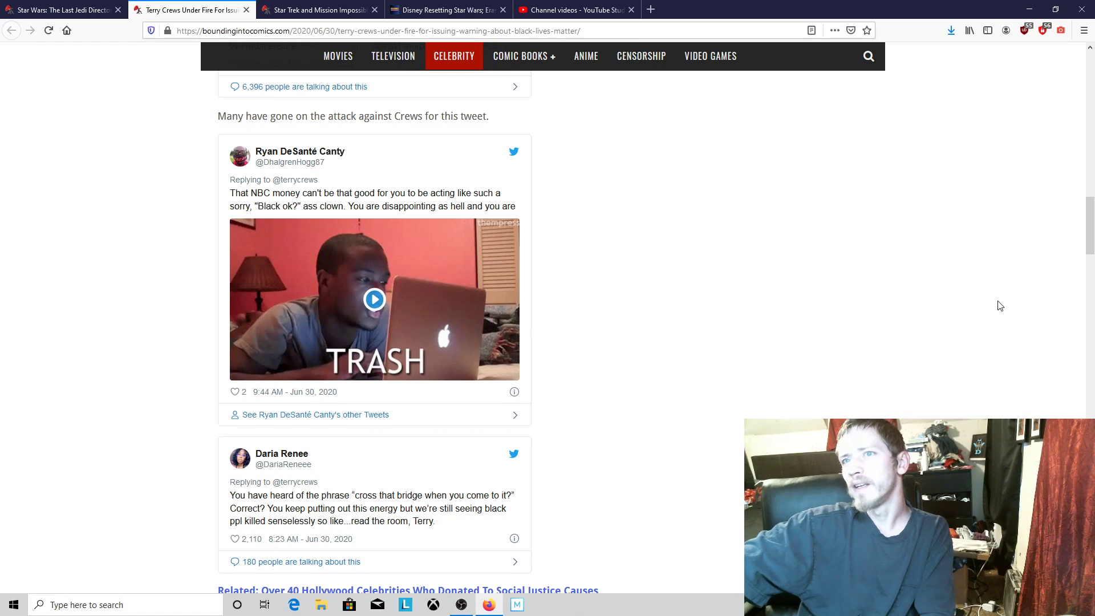
scroll(999, 306, "down", 1)
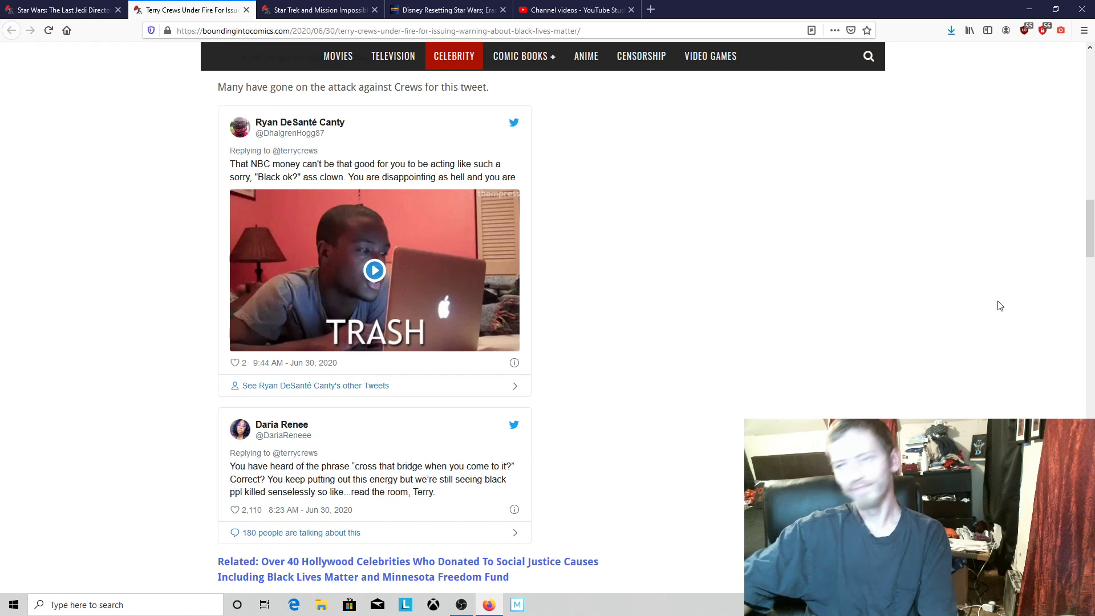
scroll(1000, 306, "down", 1)
scroll(1000, 305, "down", 2)
scroll(1000, 305, "down", 2)
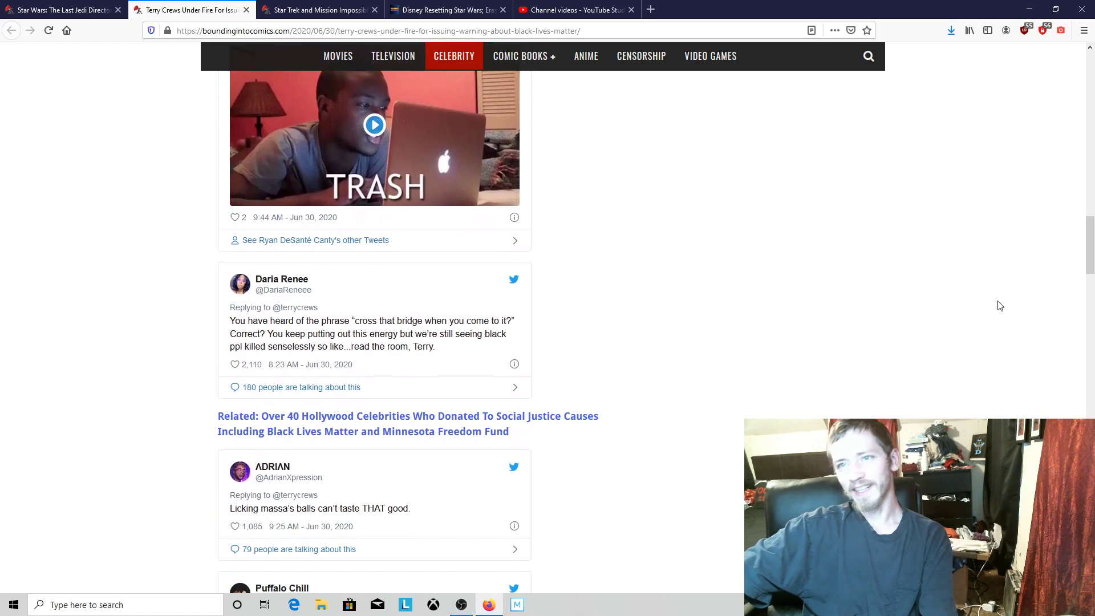
scroll(1000, 306, "down", 1)
scroll(1000, 306, "down", 1)
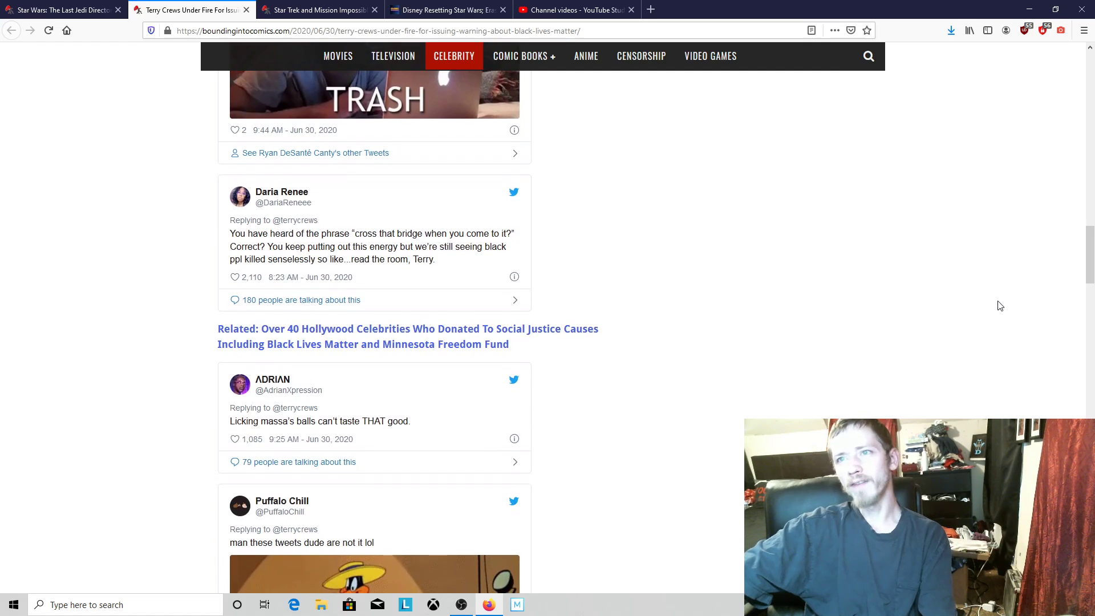
scroll(1000, 305, "down", 1)
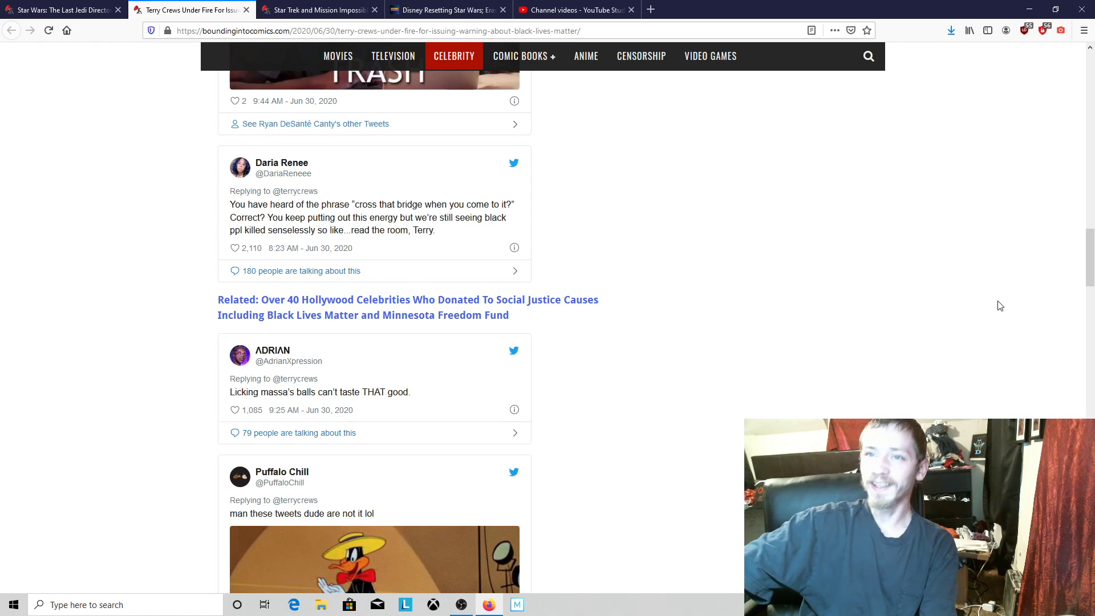
scroll(999, 306, "down", 1)
scroll(998, 305, "down", 1)
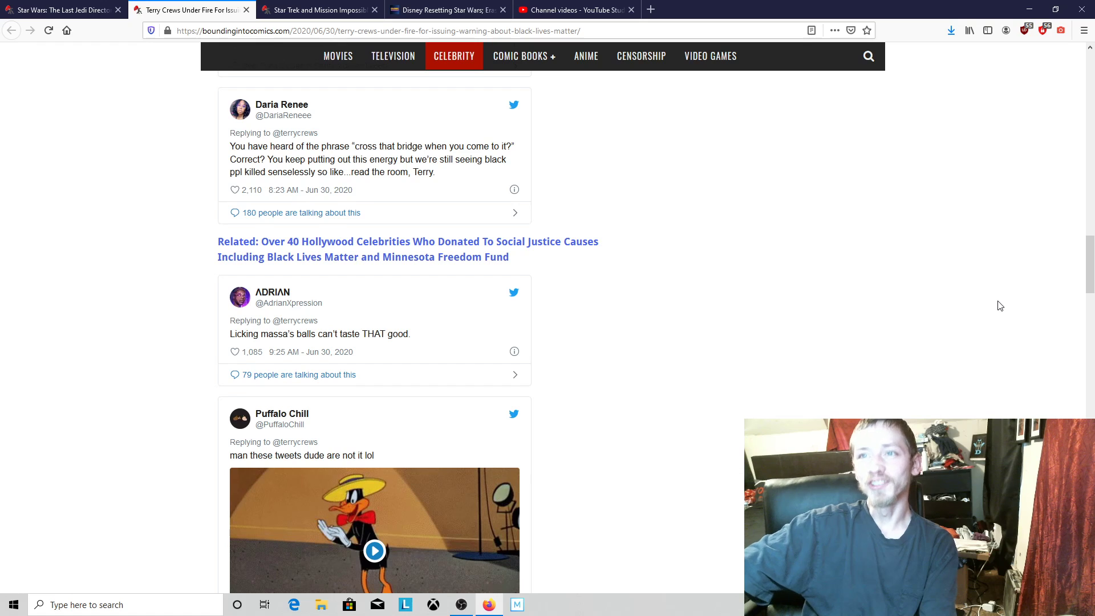
scroll(999, 305, "down", 1)
scroll(999, 305, "down", 1)
scroll(999, 305, "down", 1)
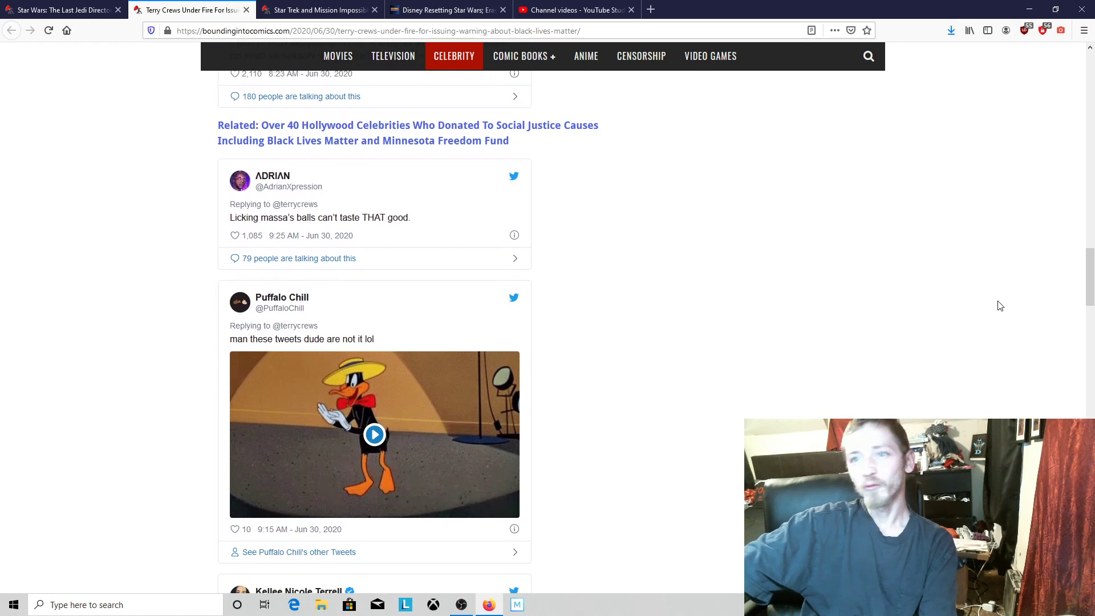
scroll(999, 305, "up", 1)
scroll(999, 305, "up", 1)
scroll(999, 306, "up", 1)
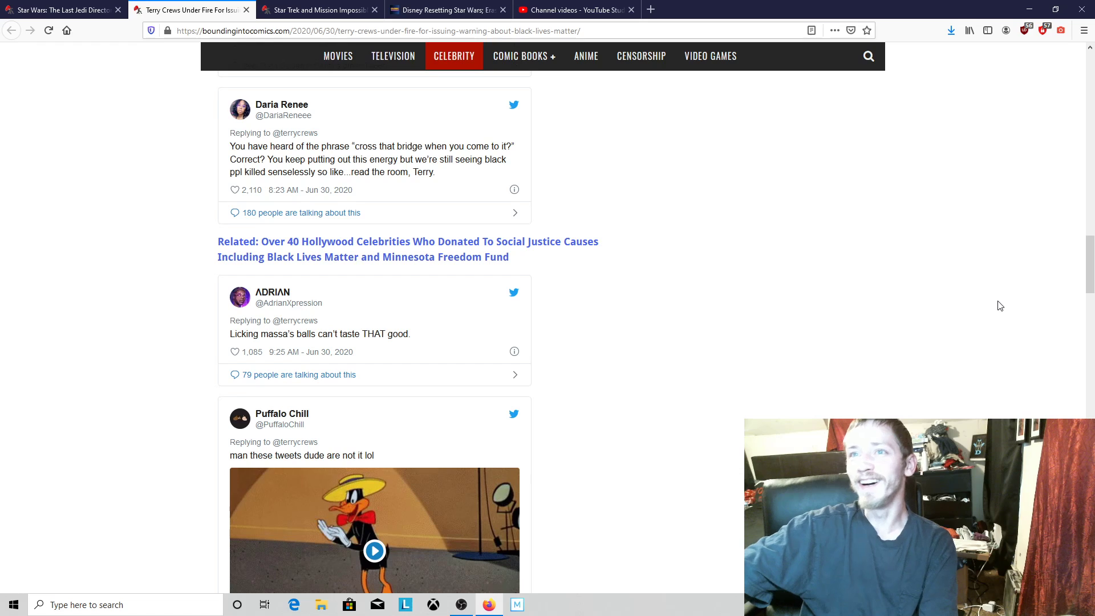
scroll(999, 306, "down", 1)
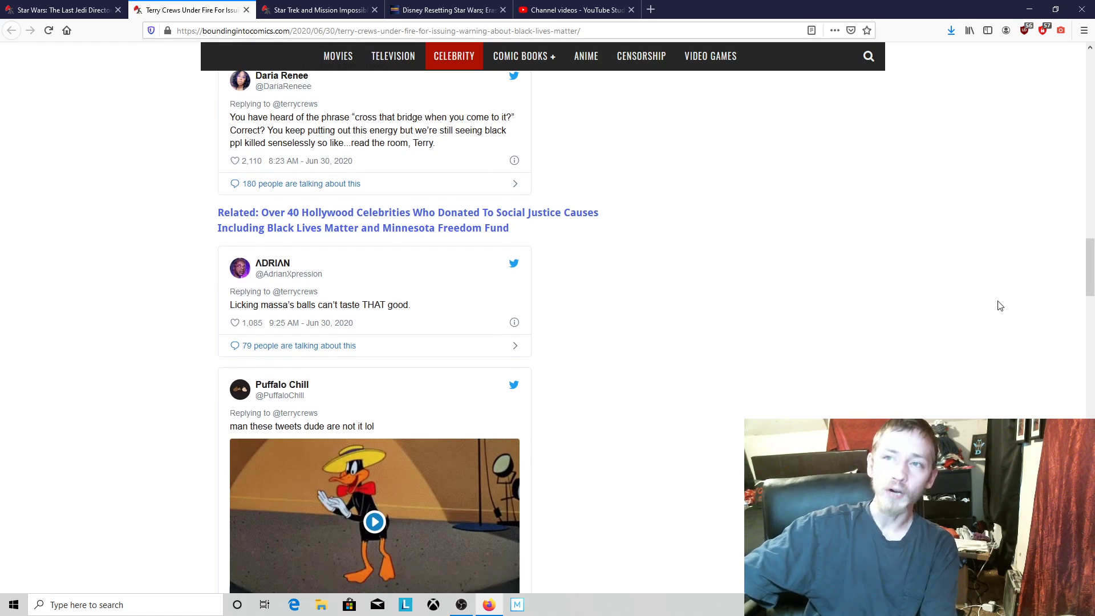
scroll(999, 306, "down", 1)
scroll(998, 305, "down", 1)
scroll(999, 306, "down", 1)
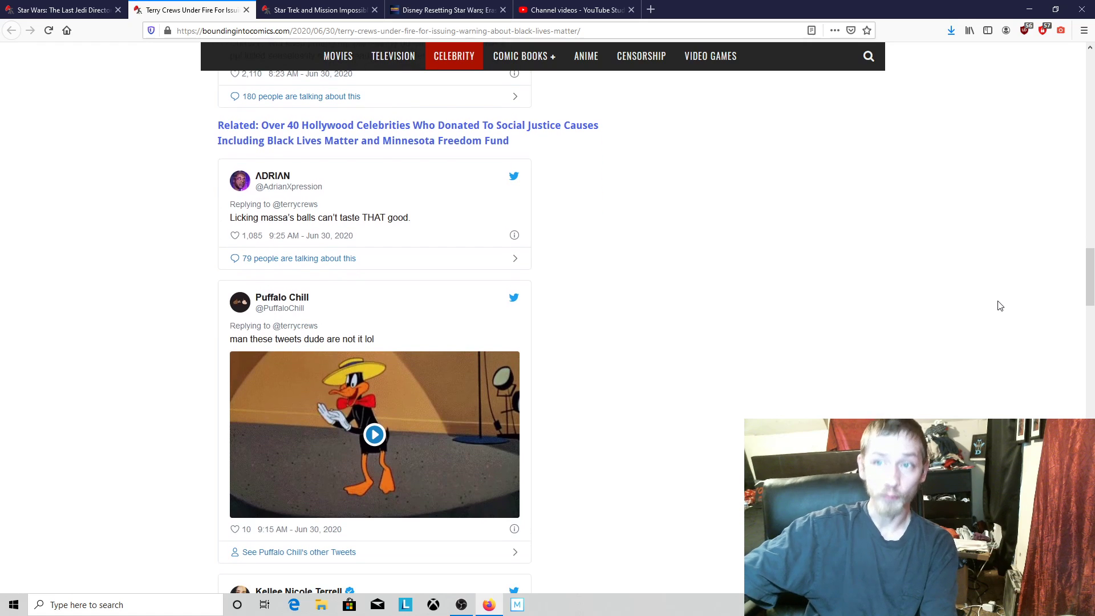
scroll(999, 306, "down", 1)
scroll(998, 305, "down", 1)
scroll(999, 305, "down", 1)
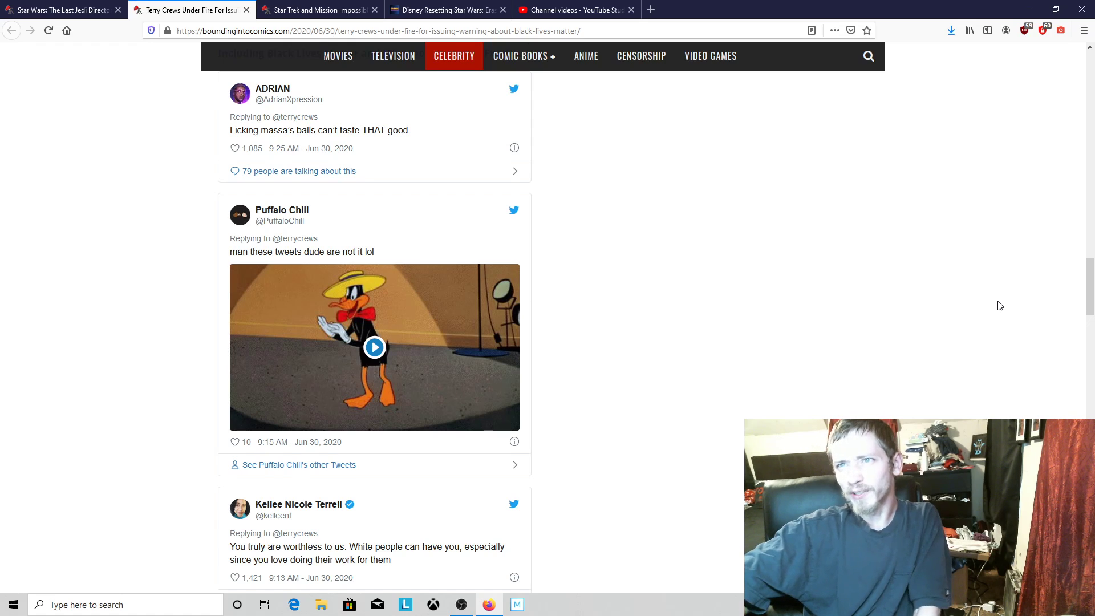
scroll(999, 305, "down", 1)
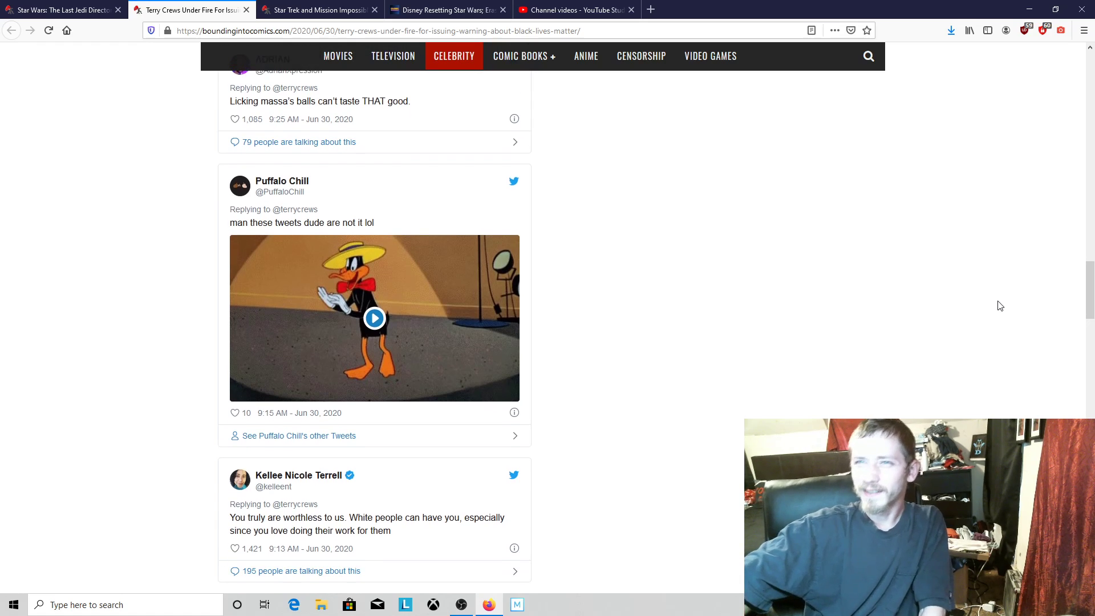
scroll(999, 305, "down", 1)
scroll(999, 306, "down", 1)
scroll(998, 305, "down", 1)
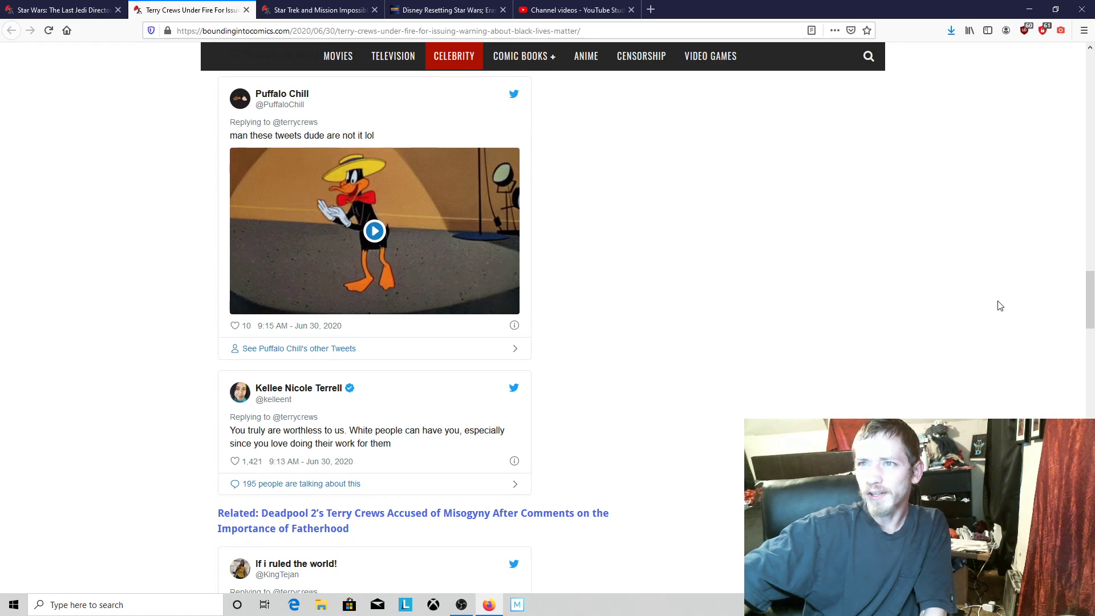
scroll(999, 305, "down", 2)
scroll(998, 305, "down", 2)
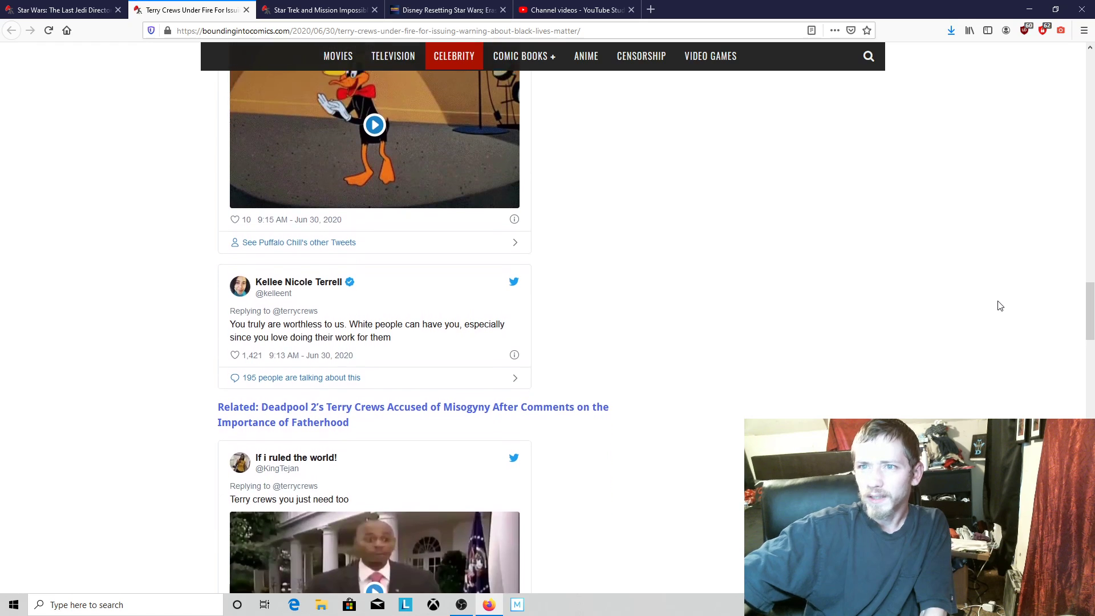
scroll(999, 305, "down", 2)
scroll(999, 305, "down", 1)
scroll(999, 305, "down", 1)
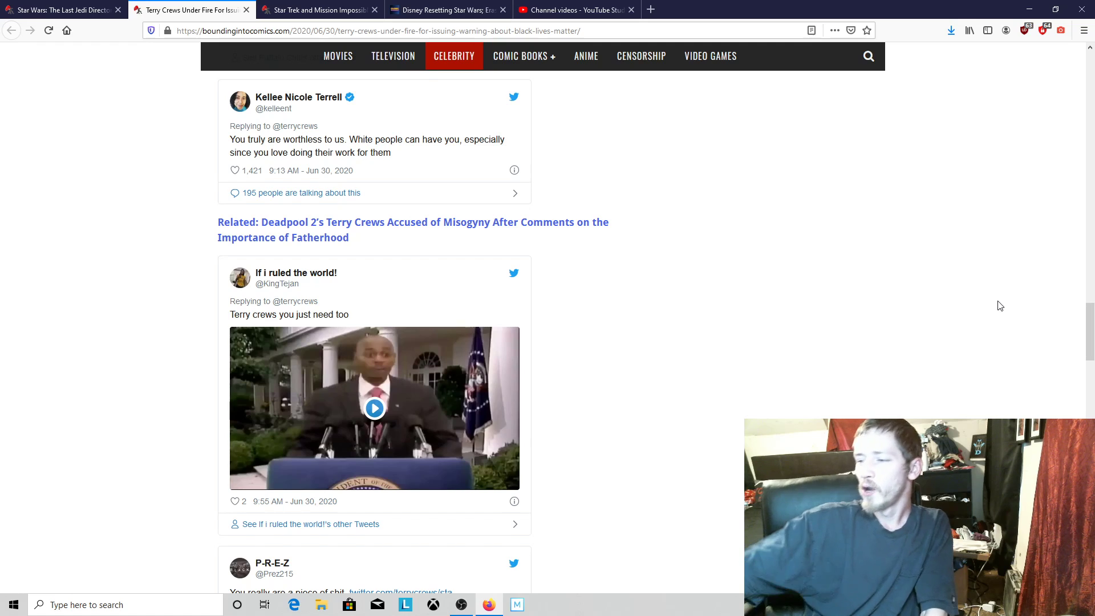
scroll(998, 305, "down", 1)
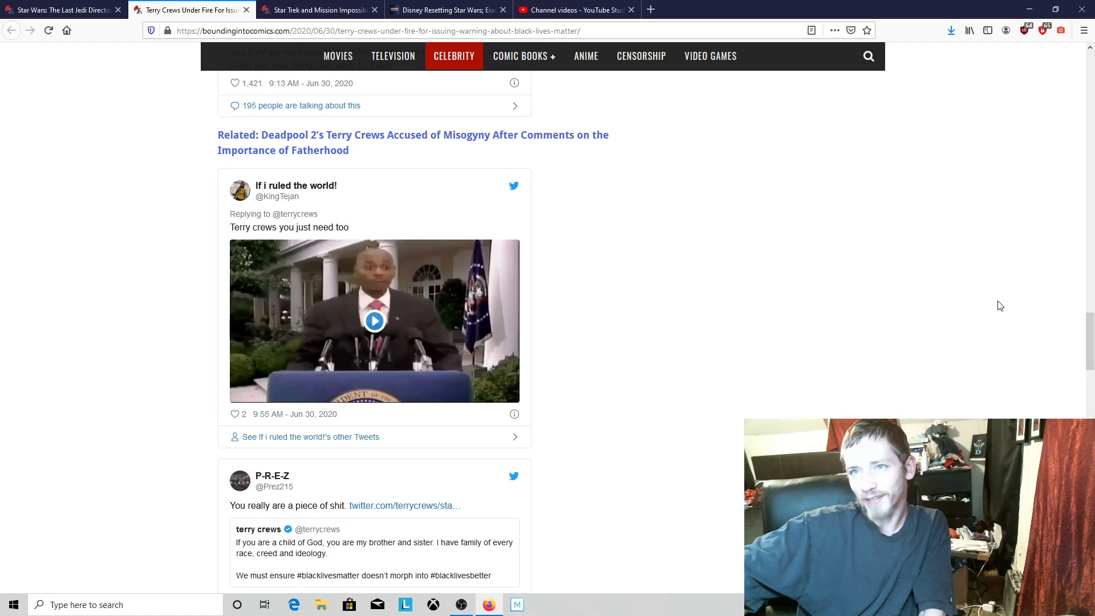
scroll(999, 305, "down", 1)
scroll(998, 305, "down", 1)
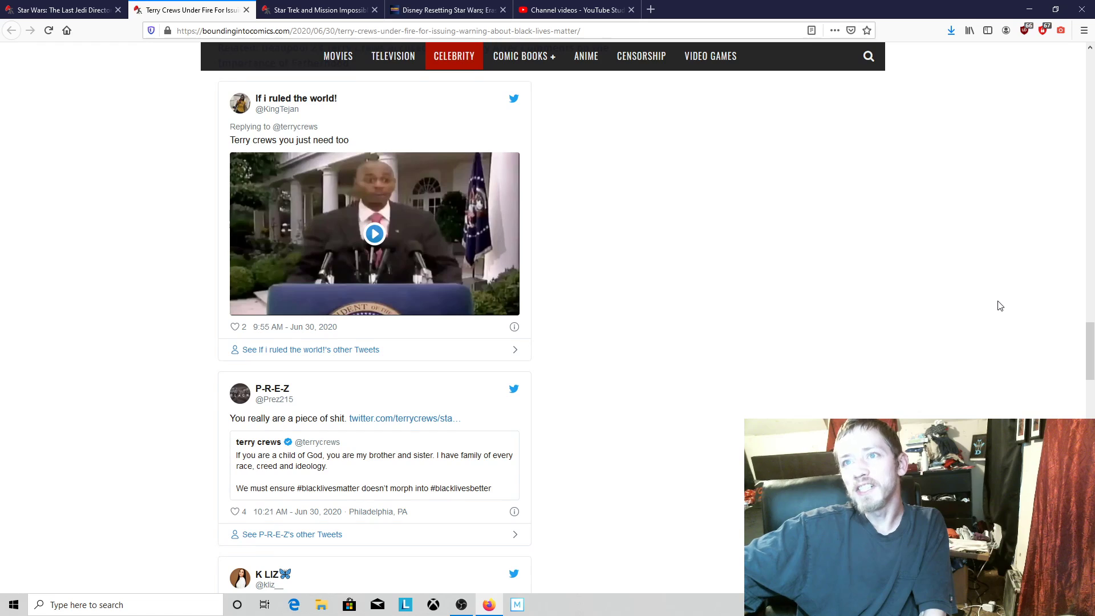
scroll(999, 306, "down", 1)
scroll(999, 305, "down", 1)
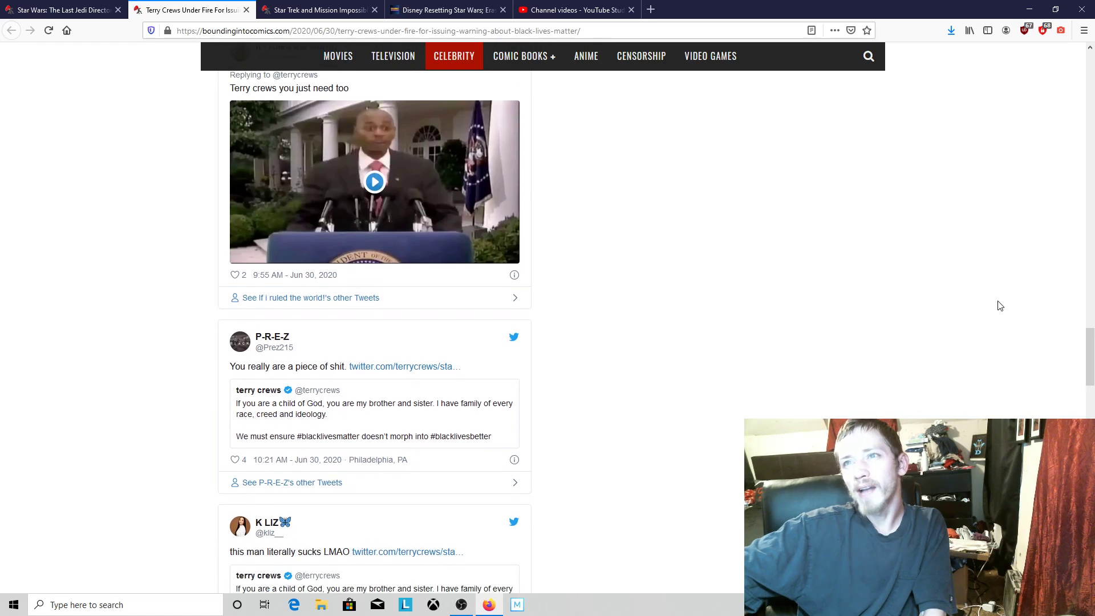
scroll(999, 305, "down", 4)
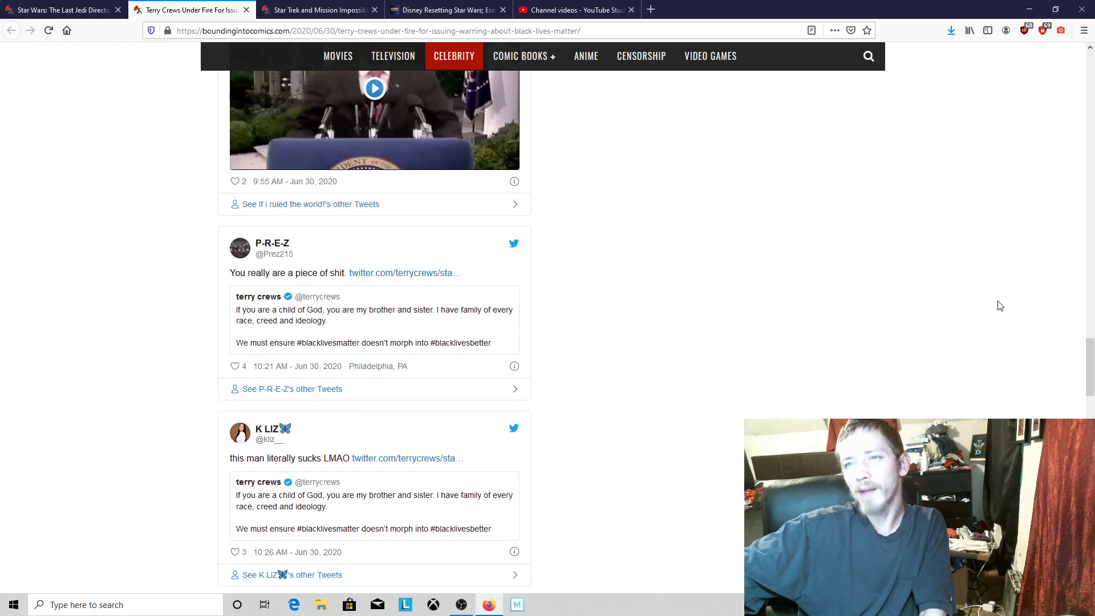
scroll(999, 305, "down", 1)
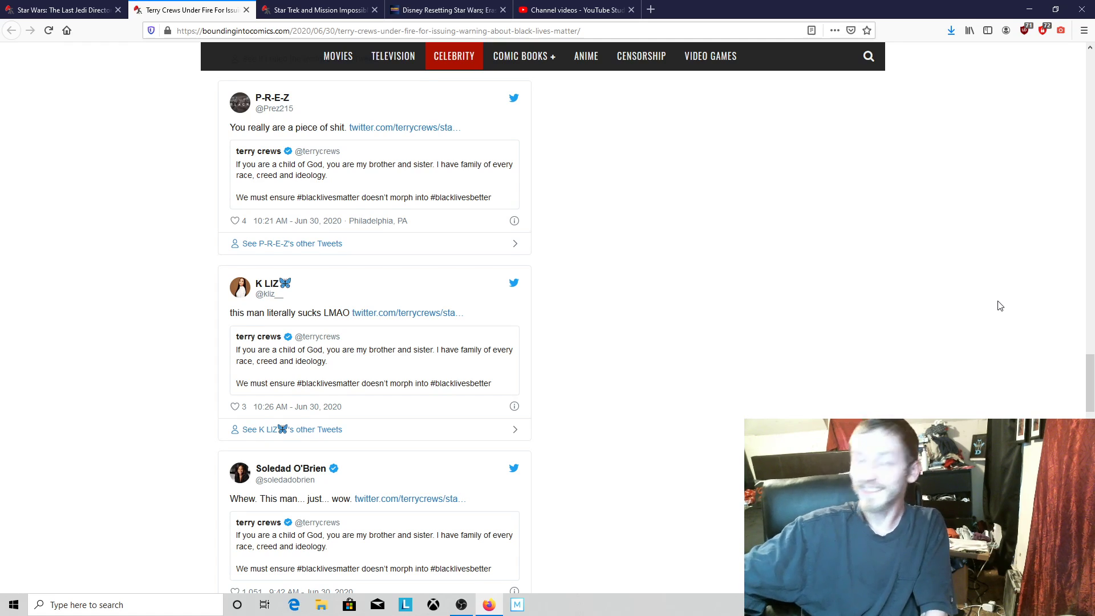
scroll(999, 306, "down", 1)
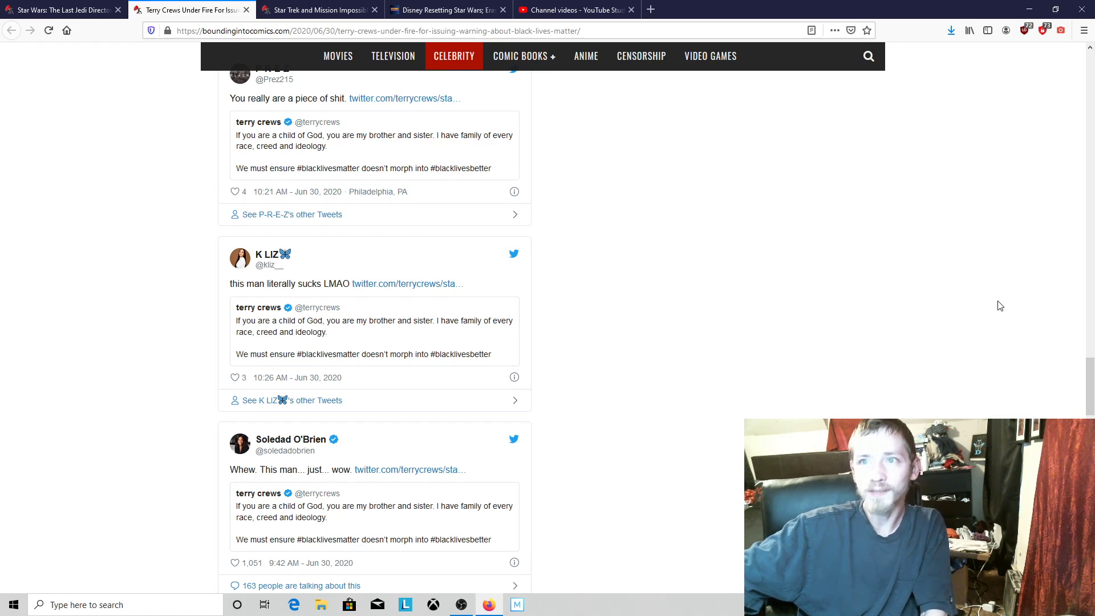
scroll(998, 306, "down", 1)
scroll(999, 305, "up", 1)
scroll(999, 306, "down", 2)
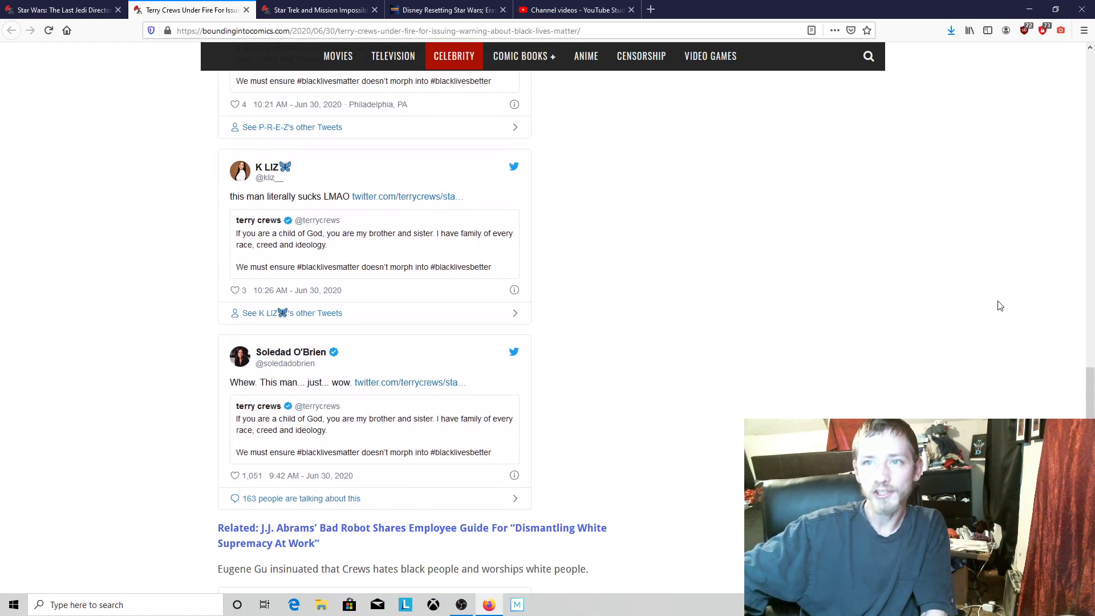
scroll(1000, 306, "down", 2)
scroll(999, 305, "down", 1)
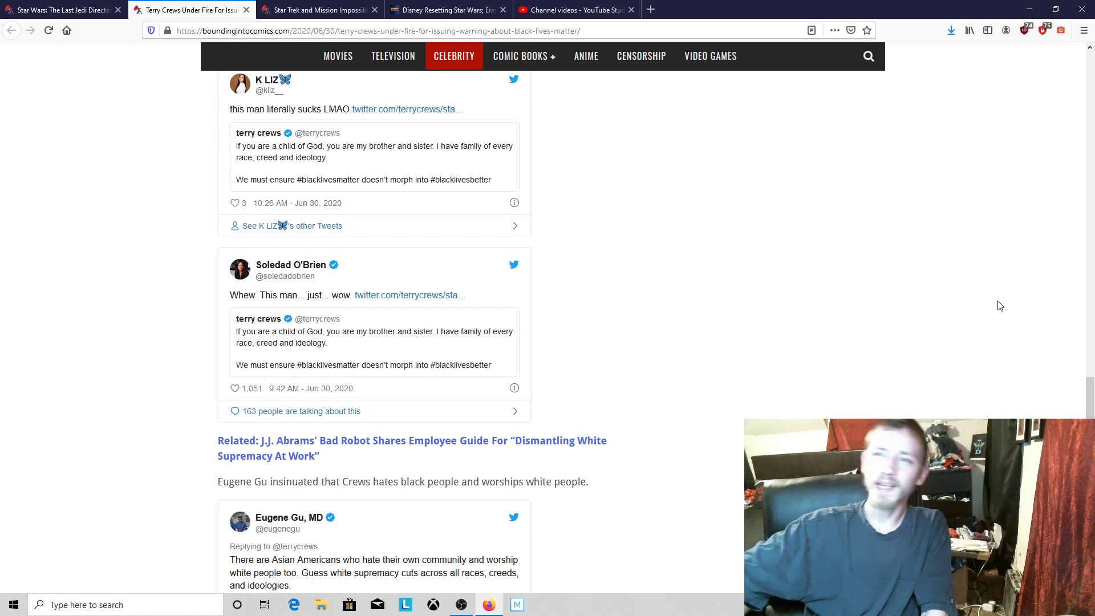
scroll(999, 305, "down", 4)
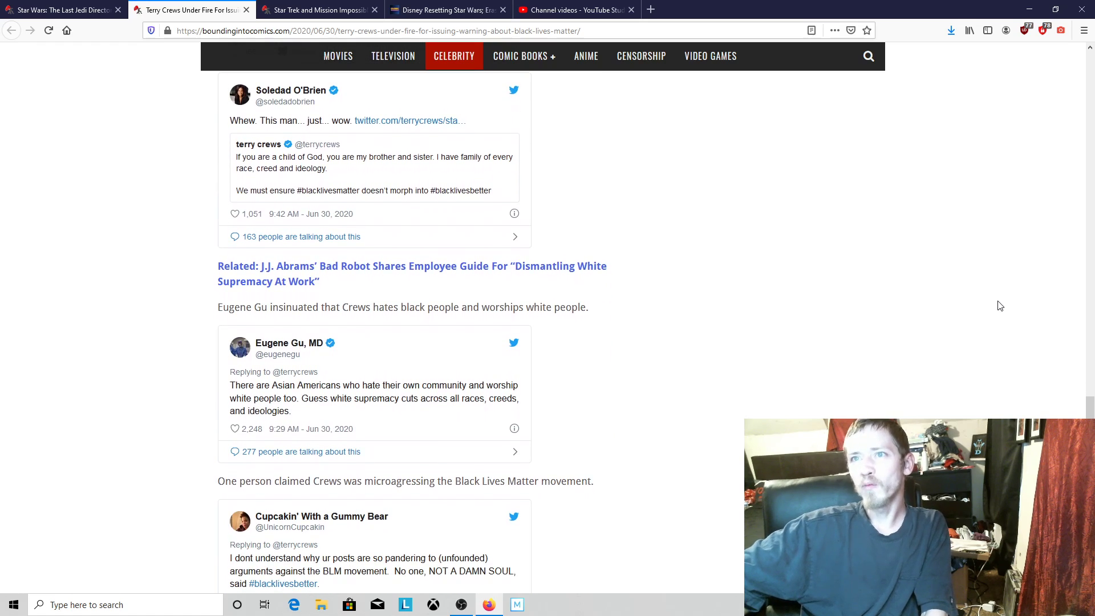
scroll(998, 305, "down", 3)
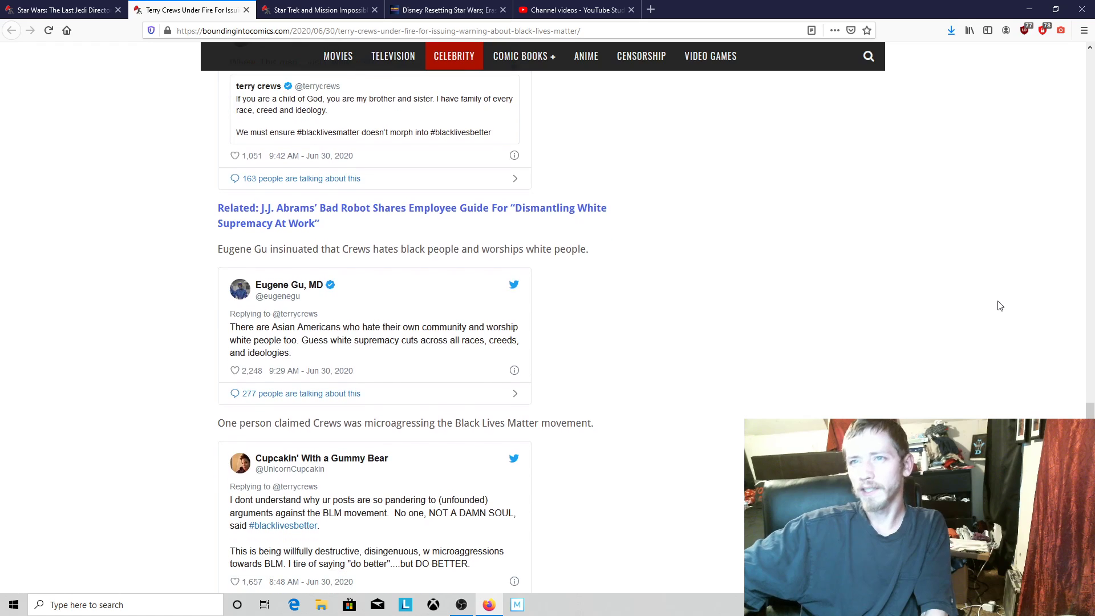
scroll(999, 305, "down", 1)
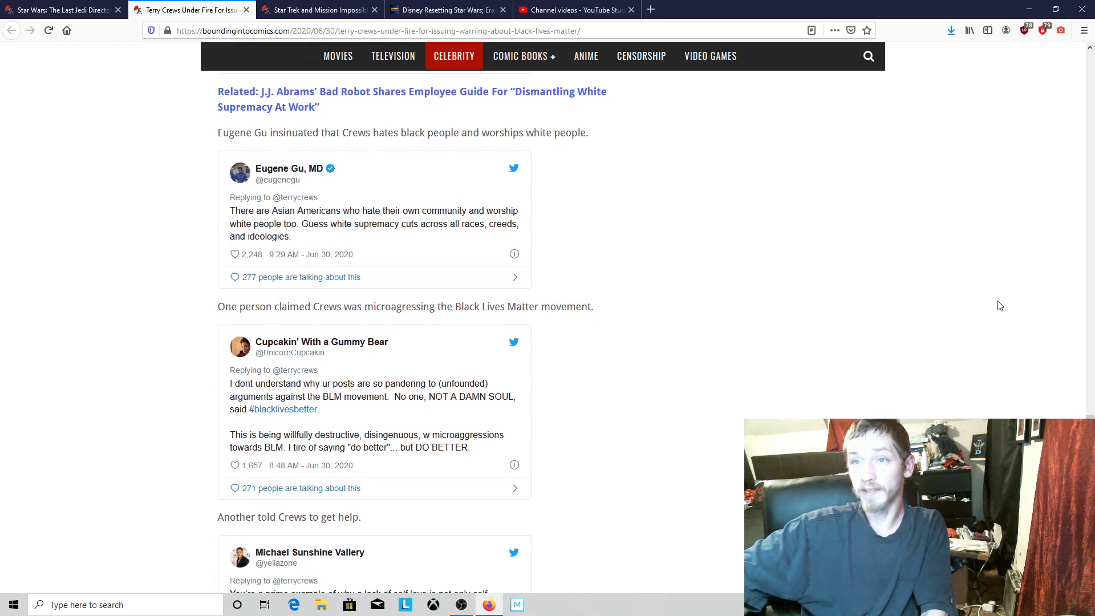
scroll(1000, 305, "down", 2)
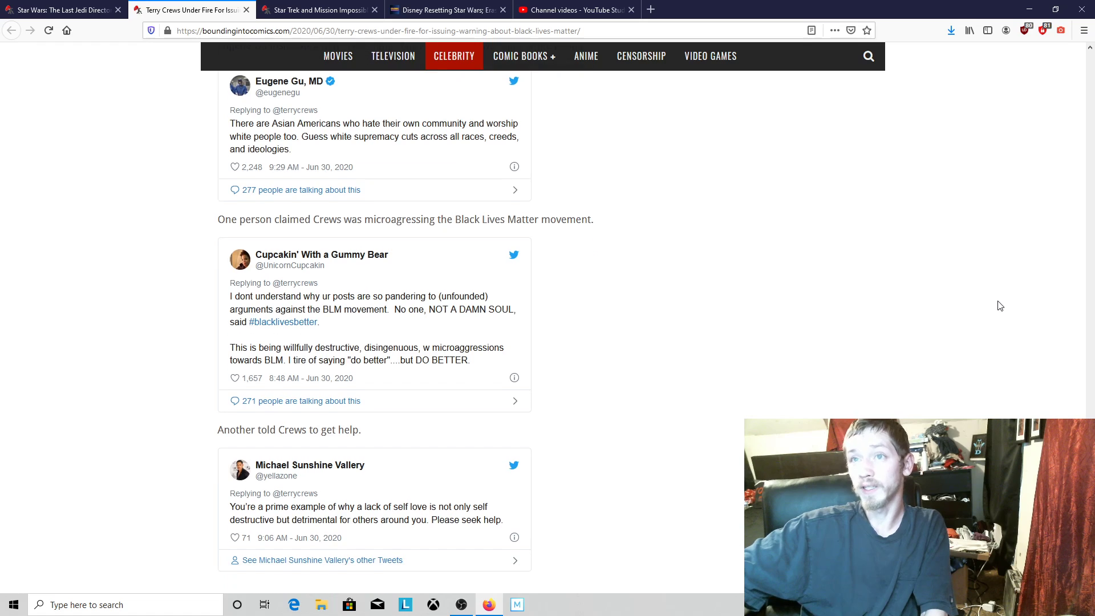
scroll(999, 305, "down", 1)
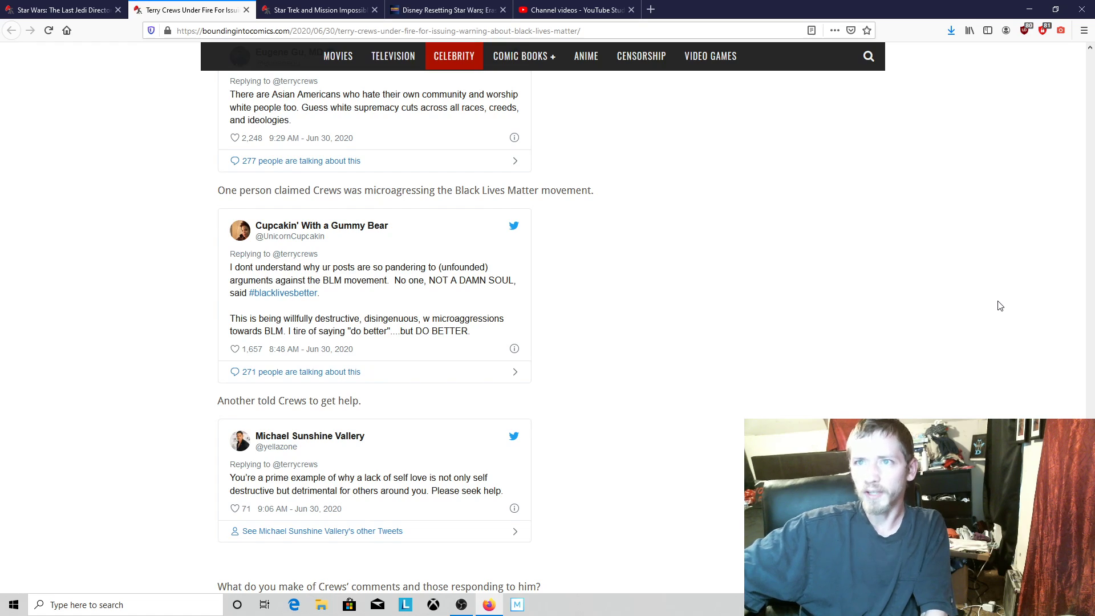
scroll(1000, 306, "down", 3)
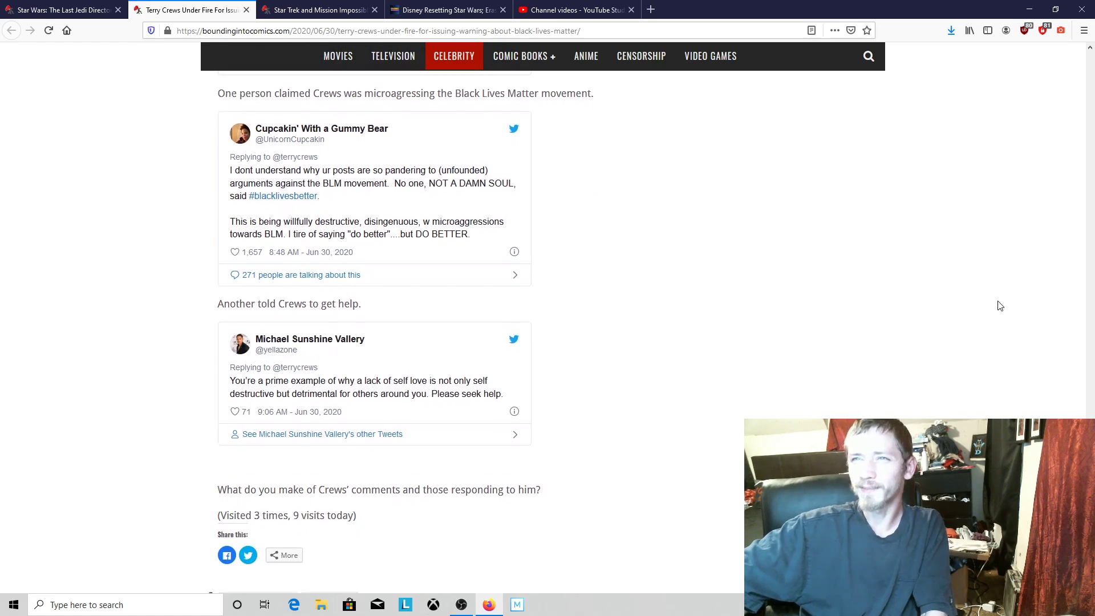
scroll(999, 305, "up", 1)
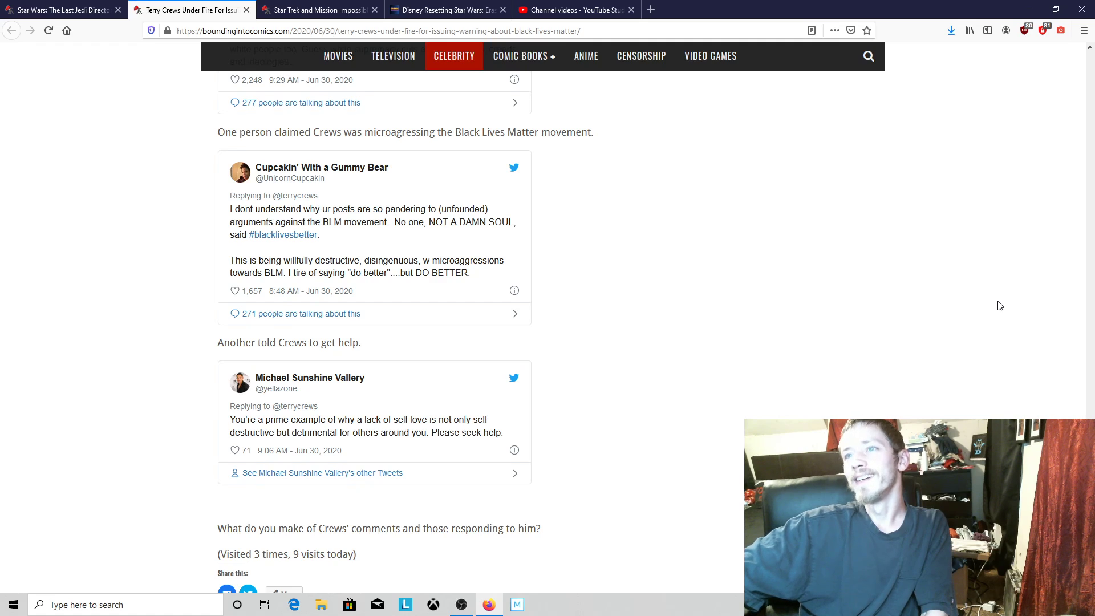
scroll(999, 305, "down", 2)
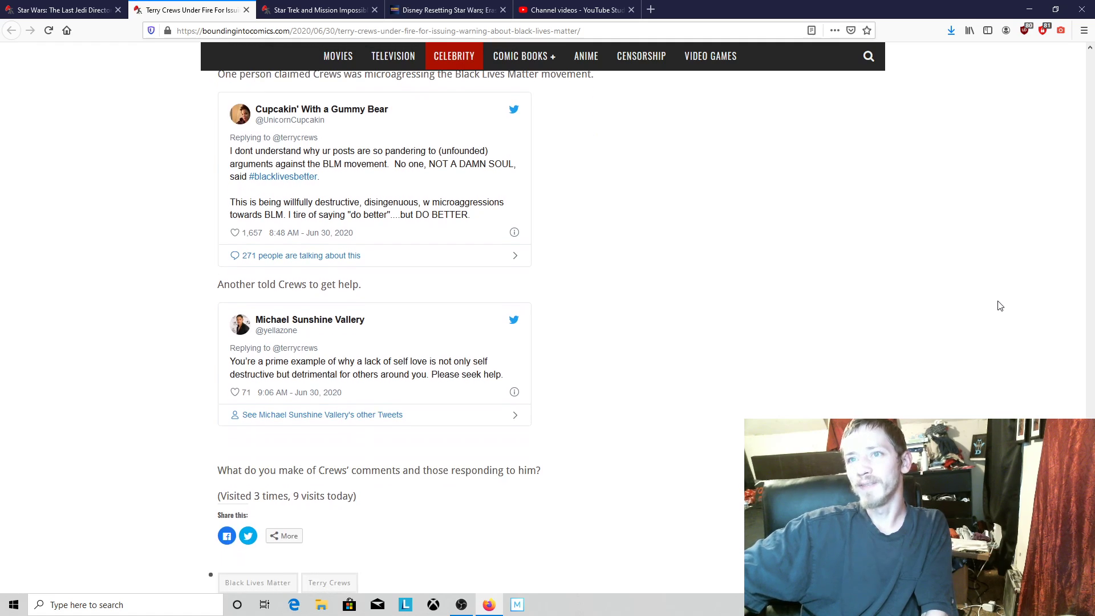
scroll(999, 305, "down", 1)
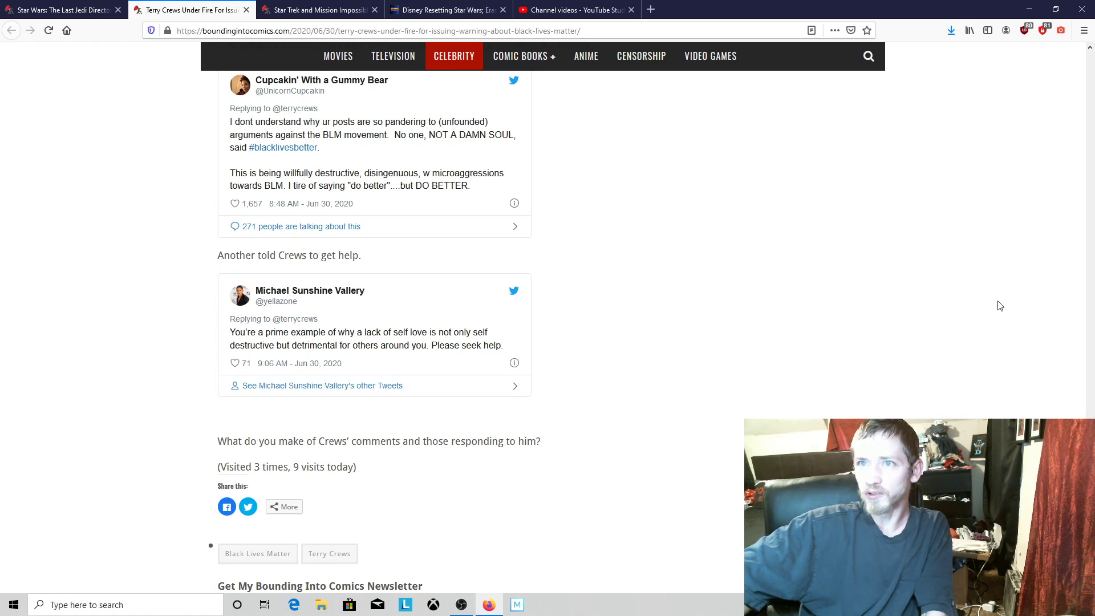
scroll(999, 305, "down", 2)
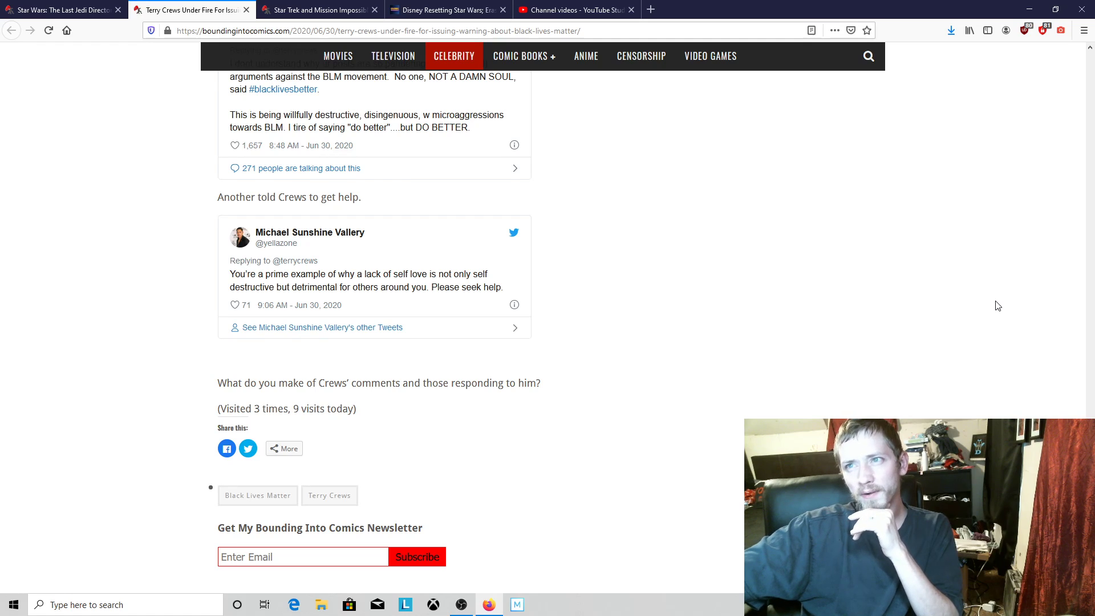
scroll(996, 306, "down", 3)
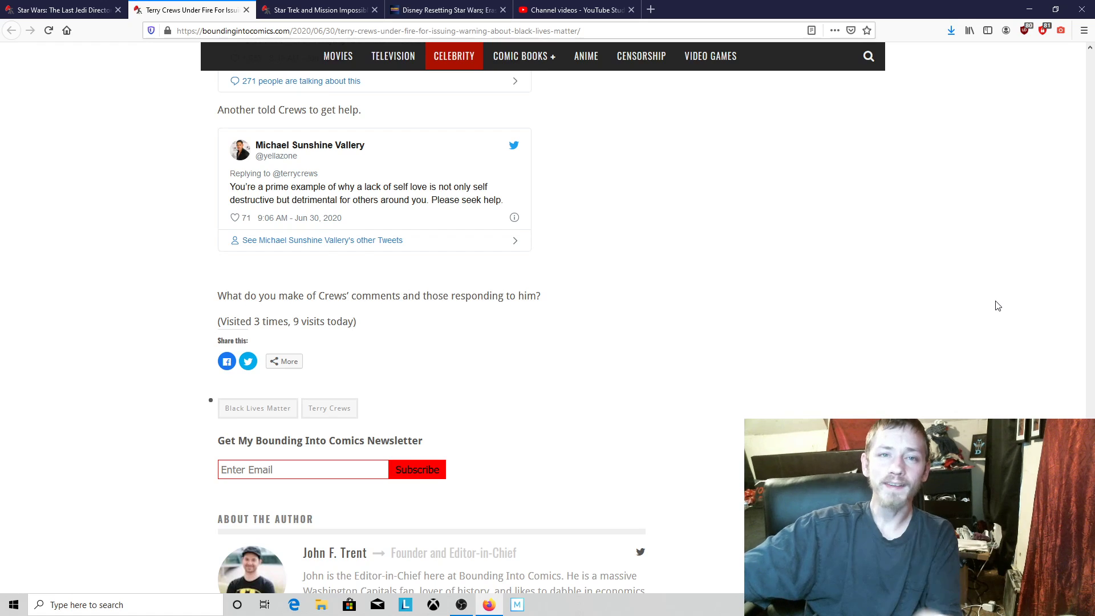
scroll(996, 305, "down", 1)
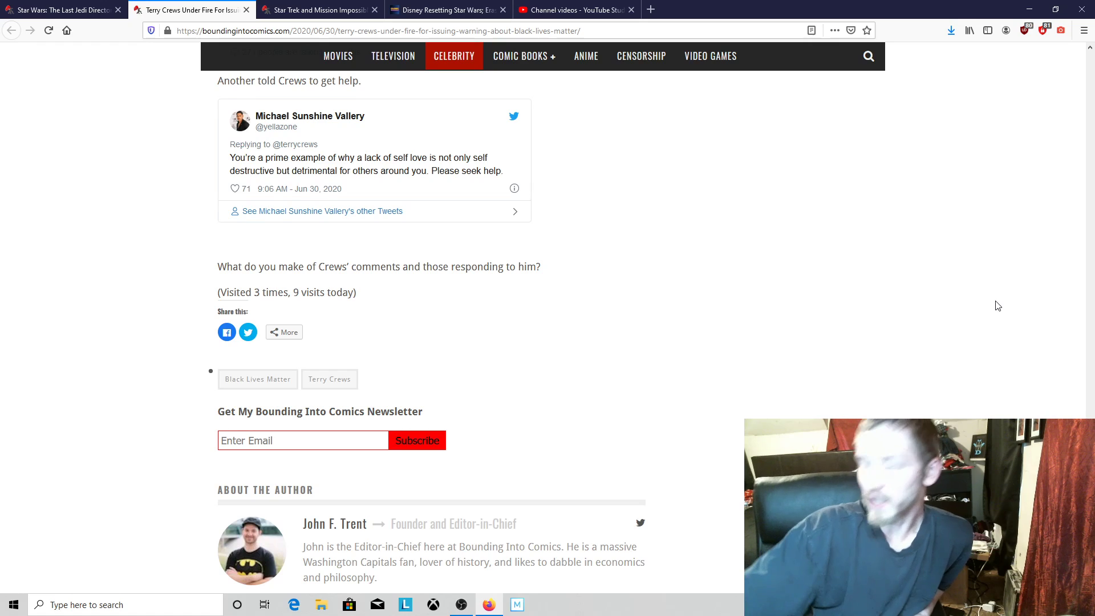
scroll(996, 306, "down", 1)
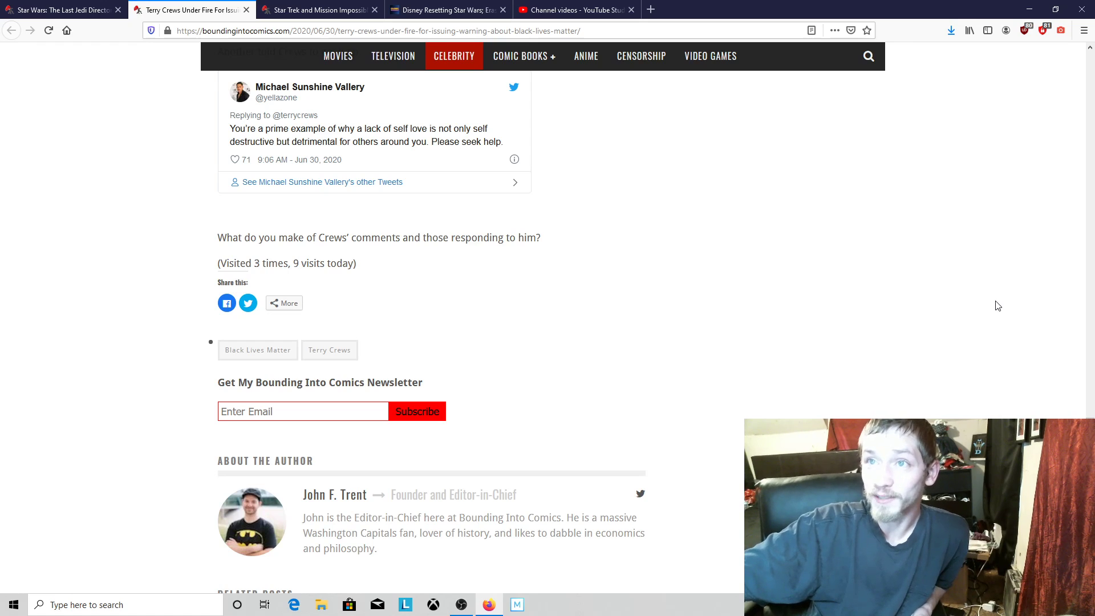
scroll(996, 305, "down", 2)
scroll(996, 305, "down", 1)
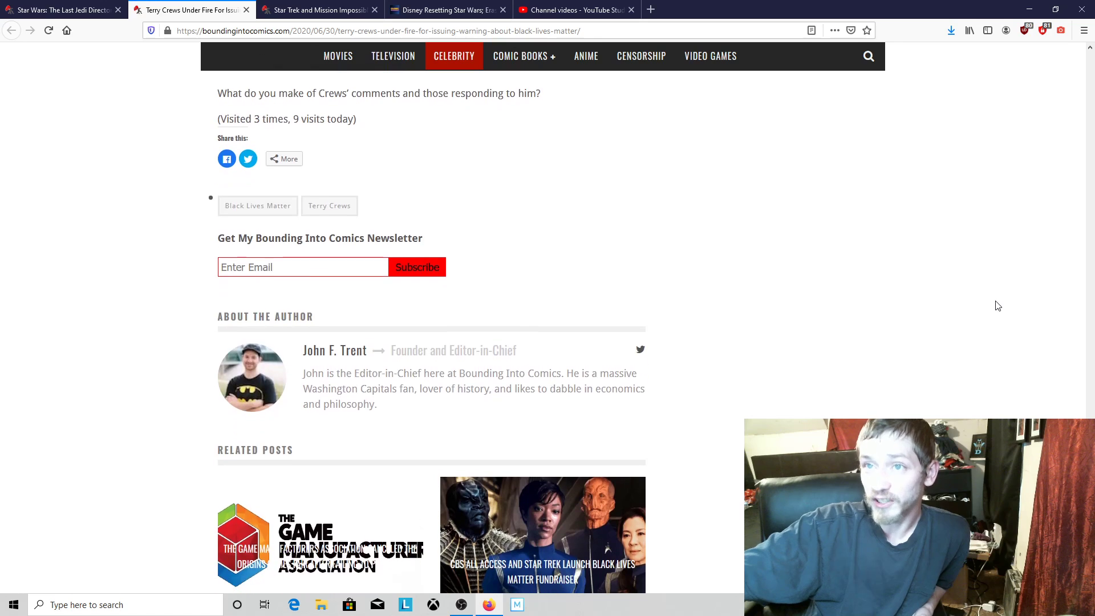
scroll(996, 305, "down", 3)
scroll(996, 305, "down", 5)
scroll(997, 306, "down", 1)
scroll(996, 306, "down", 1)
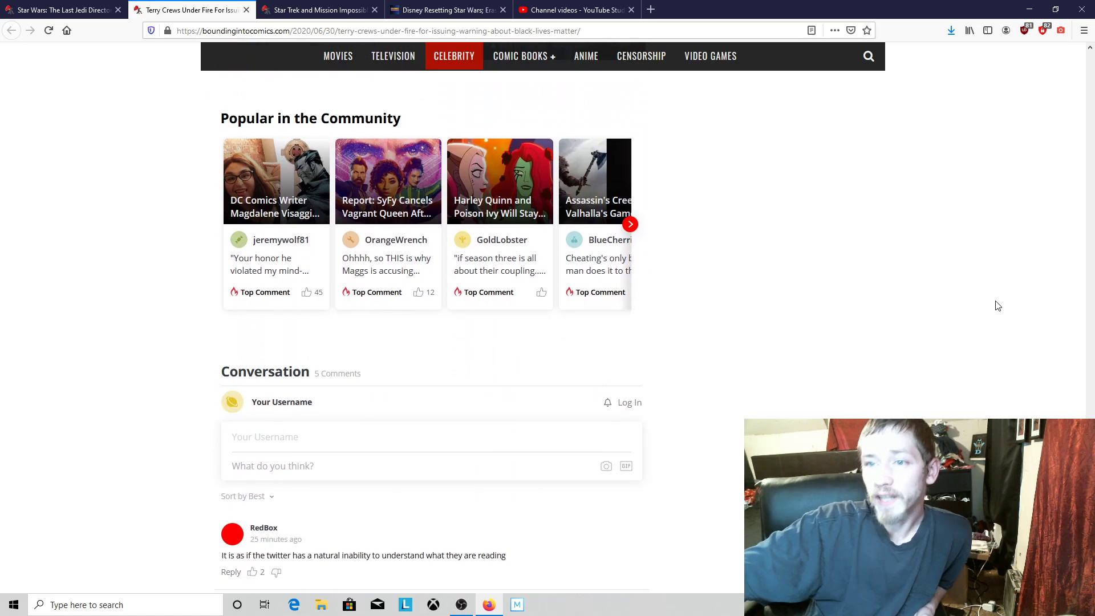
scroll(996, 306, "down", 1)
scroll(996, 305, "down", 1)
scroll(997, 305, "down", 1)
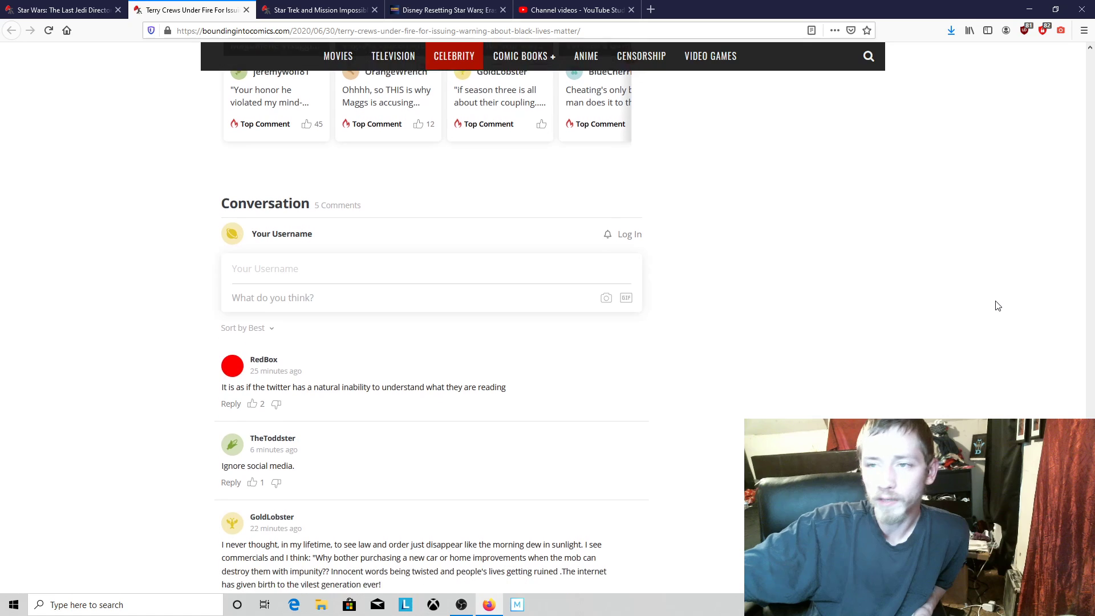
scroll(996, 306, "down", 1)
scroll(996, 305, "down", 1)
scroll(996, 305, "down", 1)
scroll(996, 305, "down", 1)
scroll(996, 305, "down", 1)
scroll(996, 305, "down", 1)
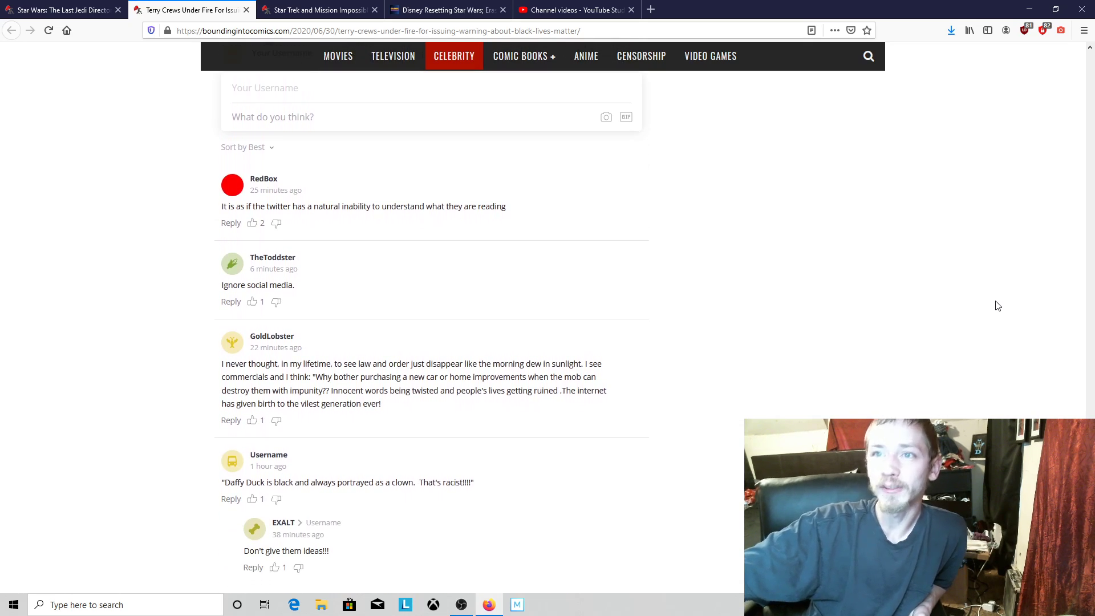
scroll(996, 305, "down", 1)
scroll(996, 305, "down", 1)
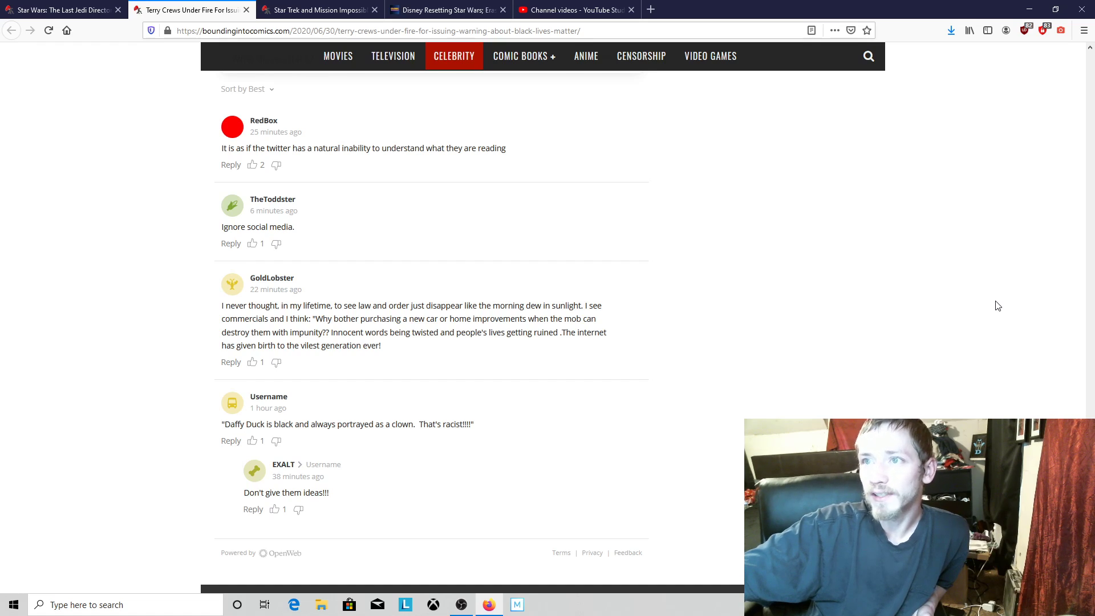
scroll(997, 306, "down", 1)
scroll(996, 306, "down", 1)
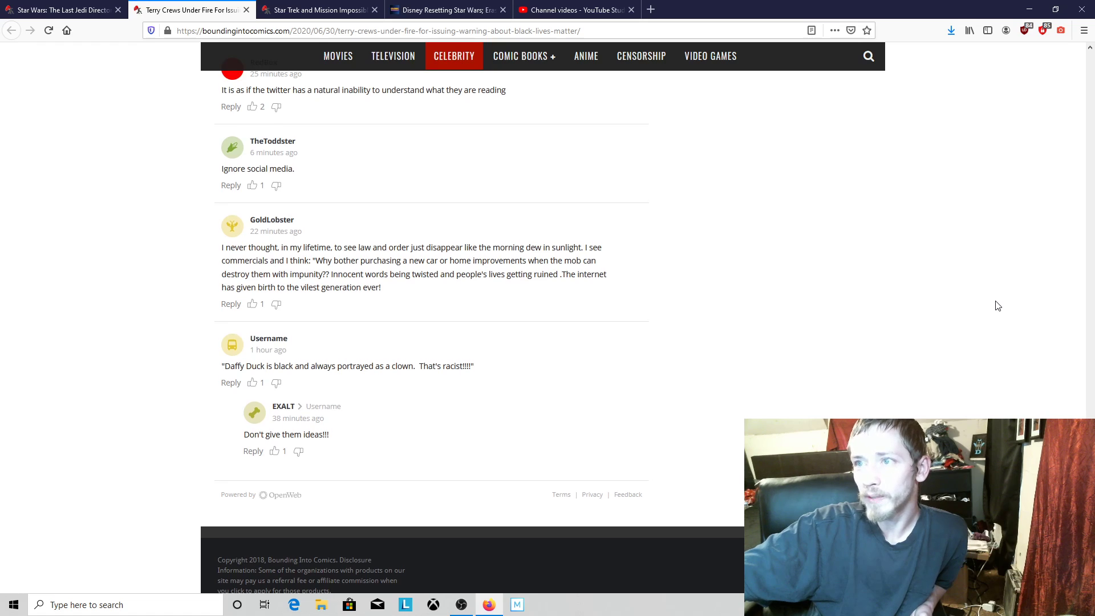
scroll(997, 305, "down", 1)
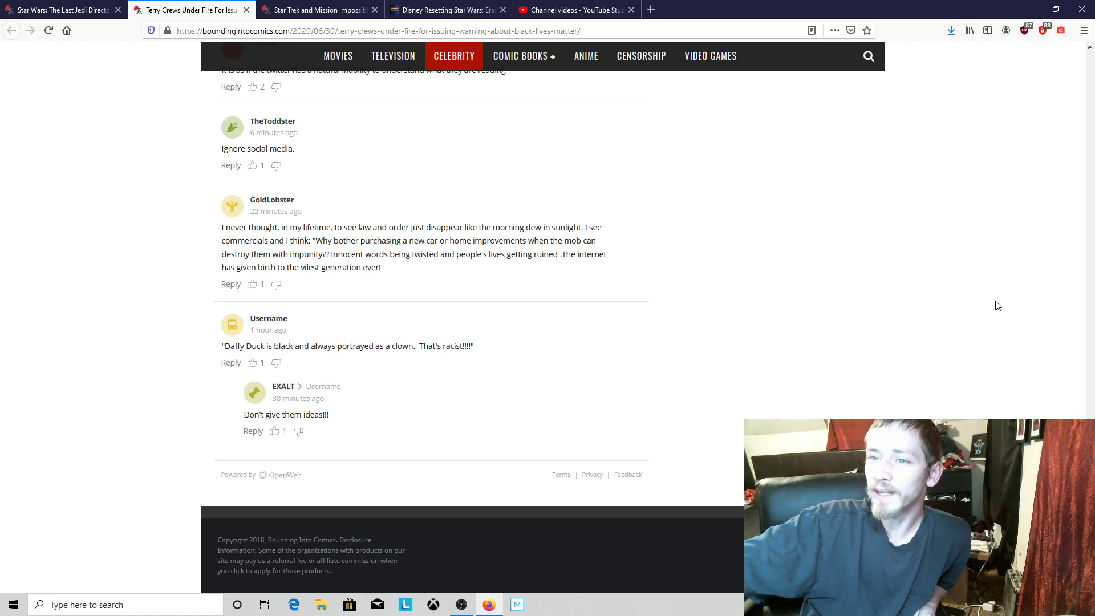
scroll(996, 306, "up", 1)
scroll(995, 305, "up", 4)
scroll(996, 306, "up", 4)
scroll(996, 306, "up", 2)
scroll(996, 305, "up", 6)
scroll(996, 306, "up", 4)
scroll(996, 306, "up", 4)
scroll(996, 305, "up", 4)
scroll(996, 306, "up", 4)
scroll(996, 305, "up", 4)
scroll(996, 306, "up", 4)
scroll(996, 305, "up", 4)
scroll(996, 305, "up", 4)
scroll(996, 306, "up", 6)
scroll(996, 305, "up", 2)
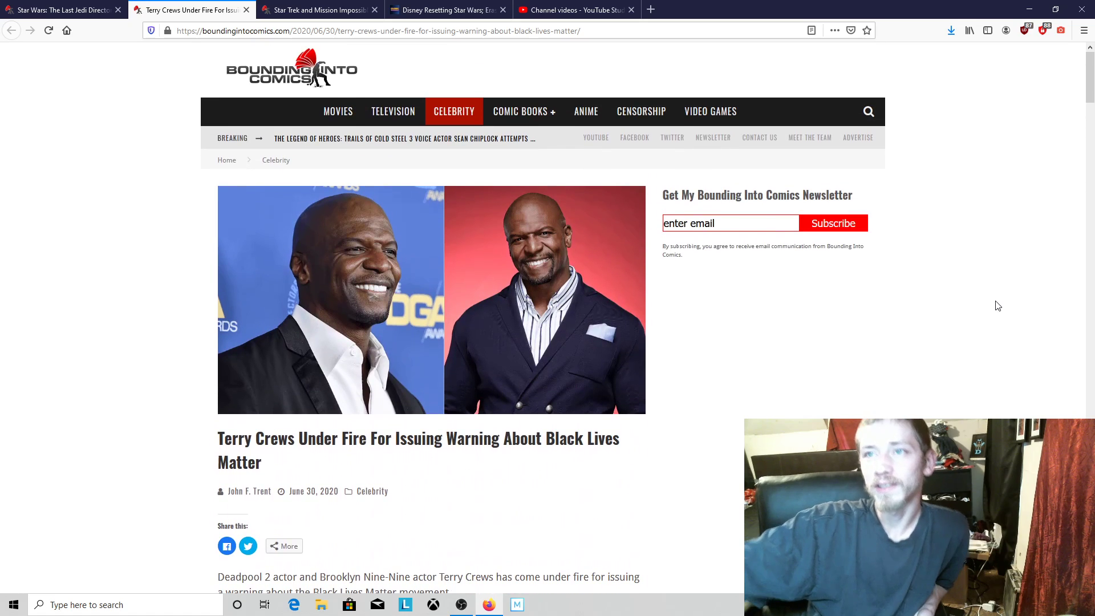